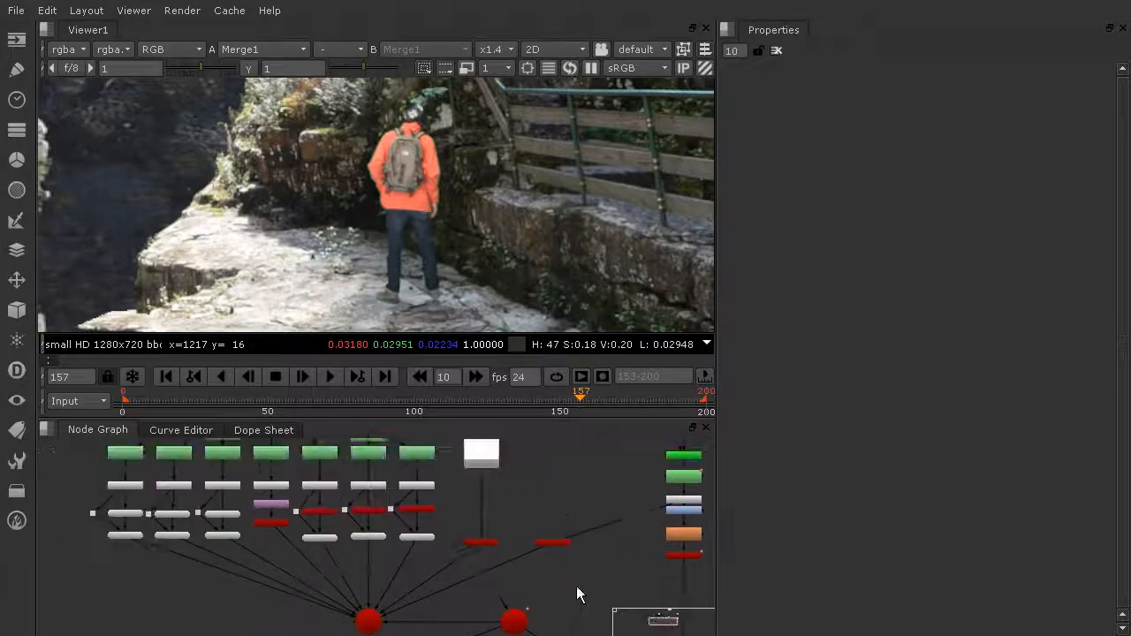
scroll(461, 500, up, 2)
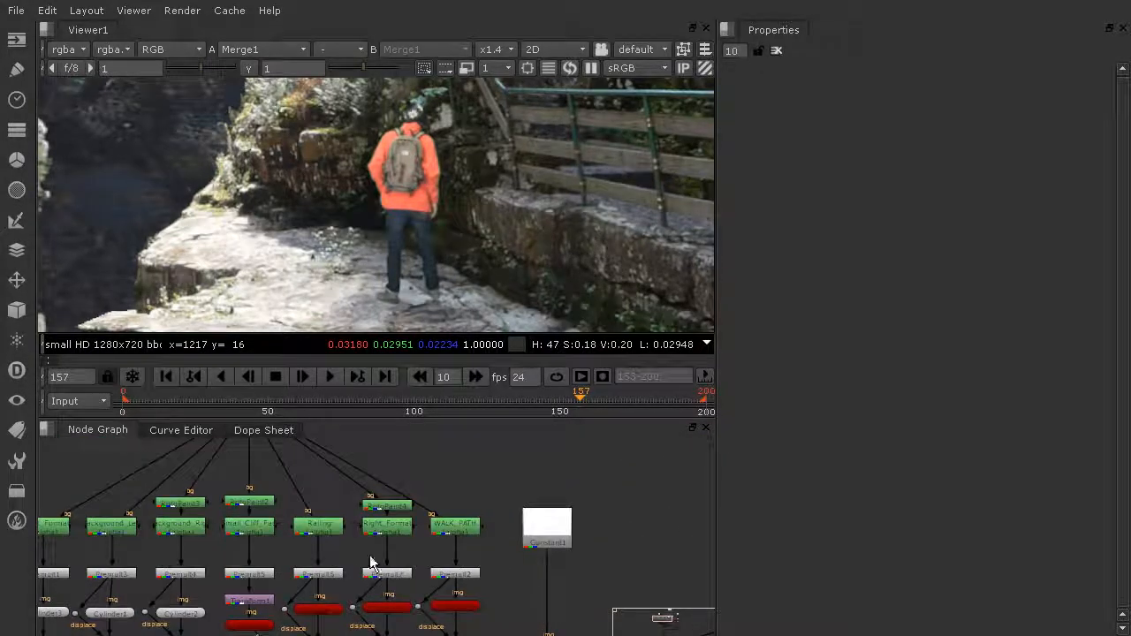
- Pan across the Primatte and Roto node column, then zoom the Viewer to x4.8 on the hiker's feet
mouse_move(258, 561)
middle_down()
mouse_move(269, 561)
mouse_move(205, 492)
mouse_move(132, 503)
middle_up()
mouse_move(438, 550)
middle_down()
mouse_move(234, 556)
mouse_move(234, 567)
middle_up()
scroll(461, 514, down, 1)
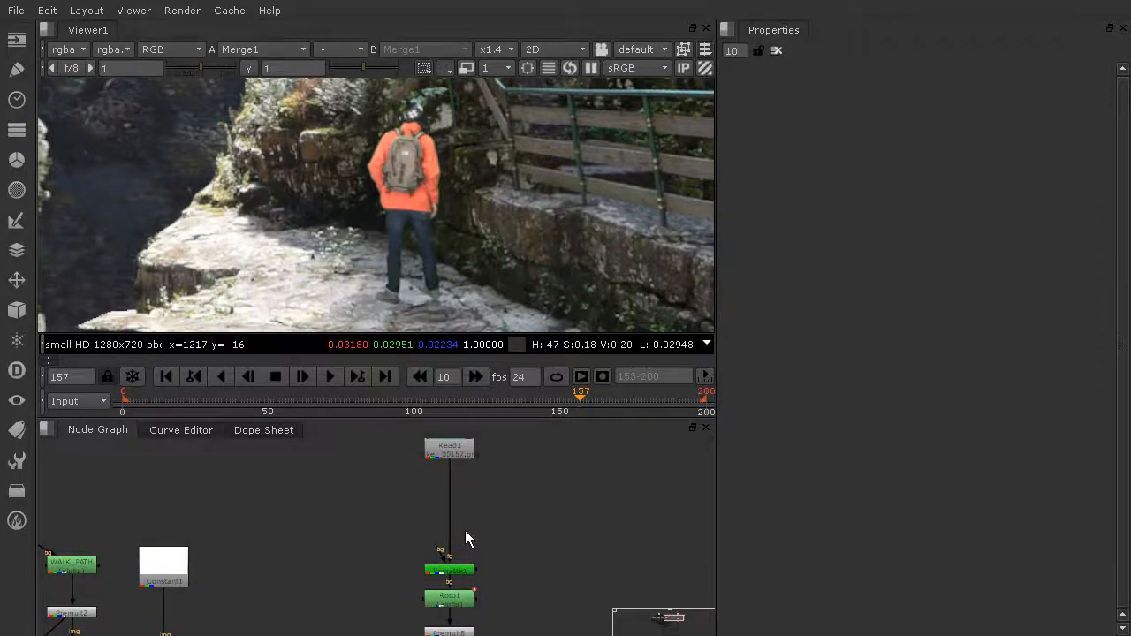
scroll(466, 528, down, 2)
scroll(496, 550, down, 2)
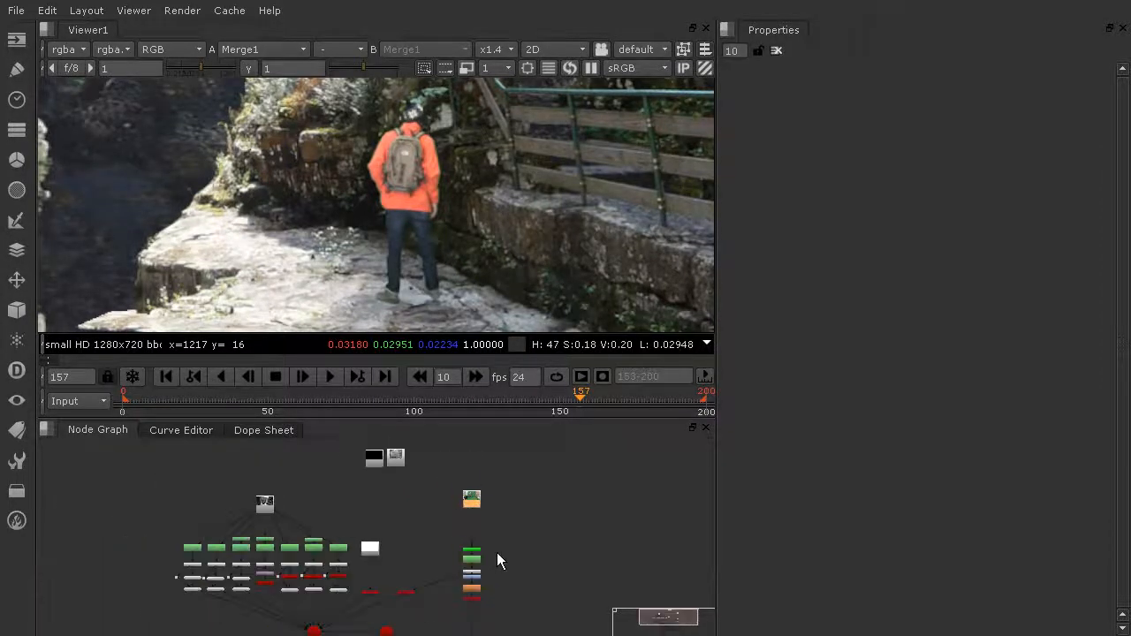
scroll(406, 303, up, 5)
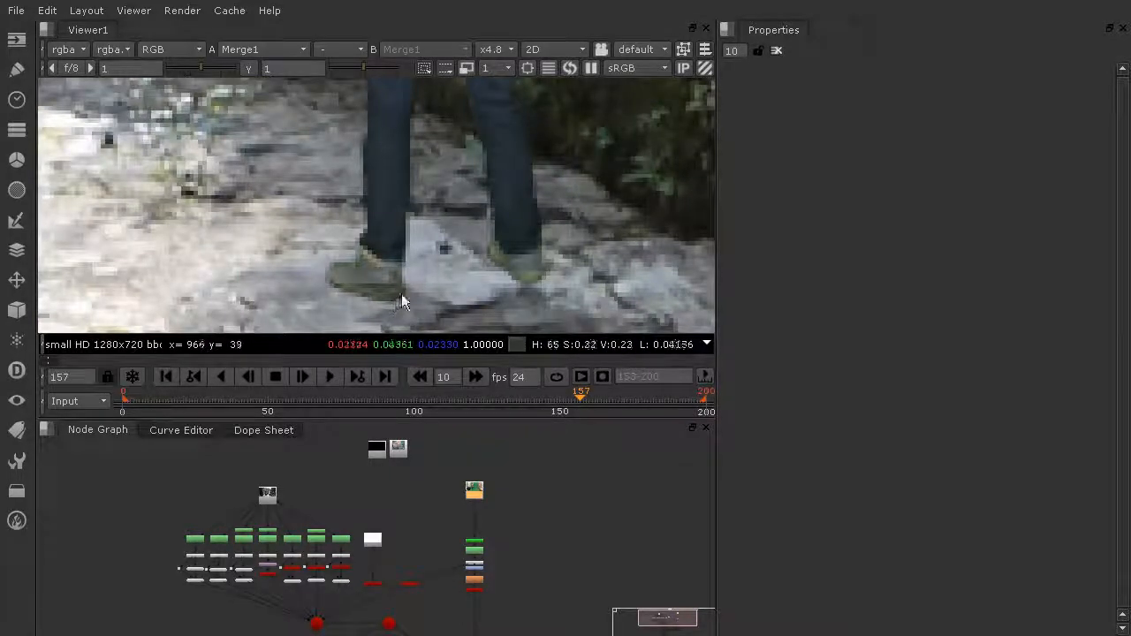
- Move the hiker's Card node up beside Premult8
scroll(545, 610, up, 1)
middle_drag(543, 606, 490, 608)
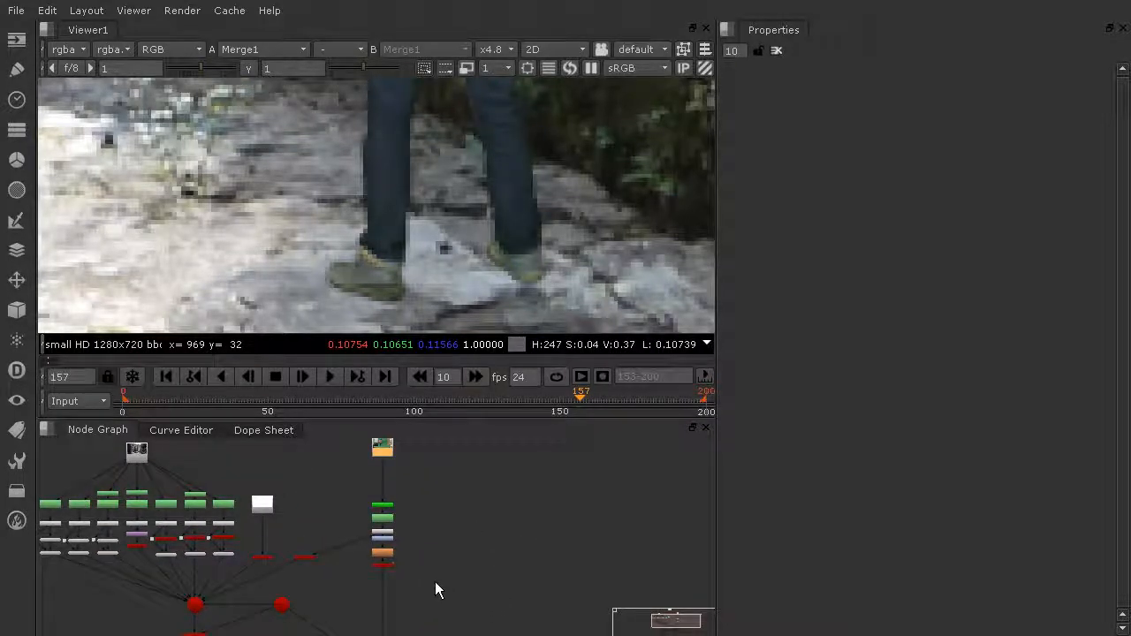
scroll(431, 580, up, 3)
scroll(429, 579, up, 2)
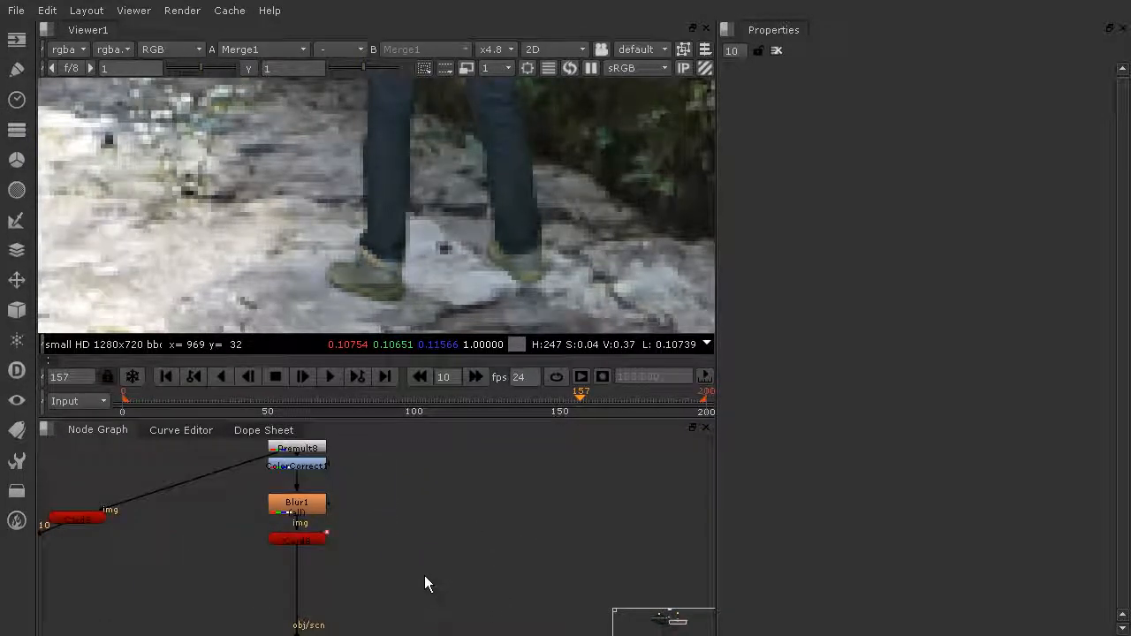
middle_drag(342, 519, 691, 537)
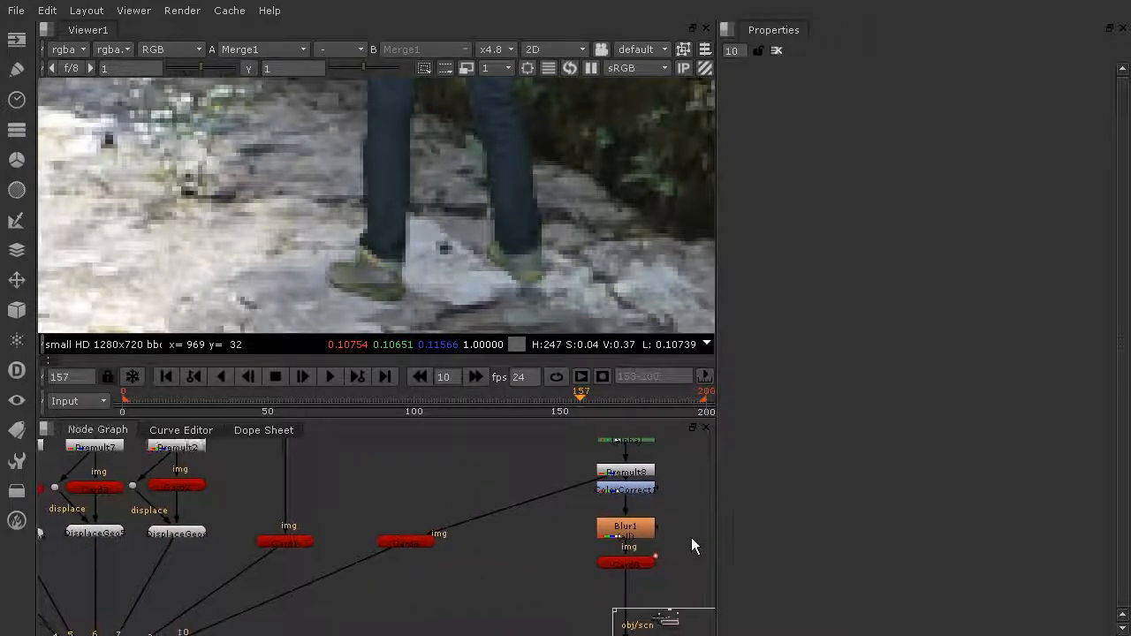
drag(413, 544, 457, 475)
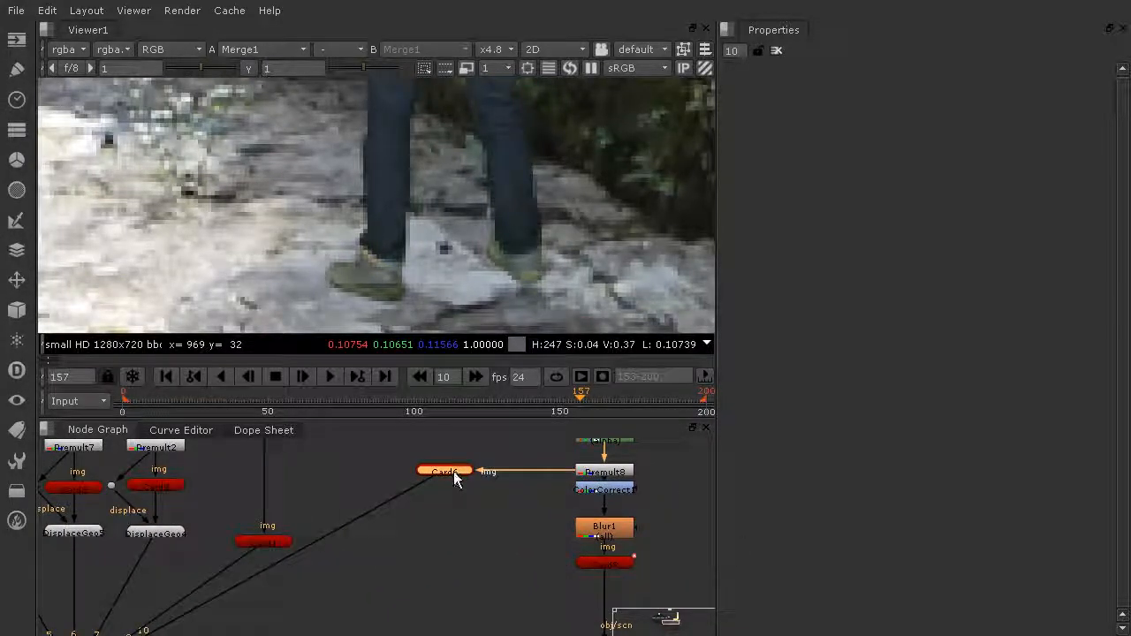
- Disconnect the hiker's card from the scene so the legs vanish from the render
scroll(442, 600, down, 2)
scroll(442, 600, down, 2)
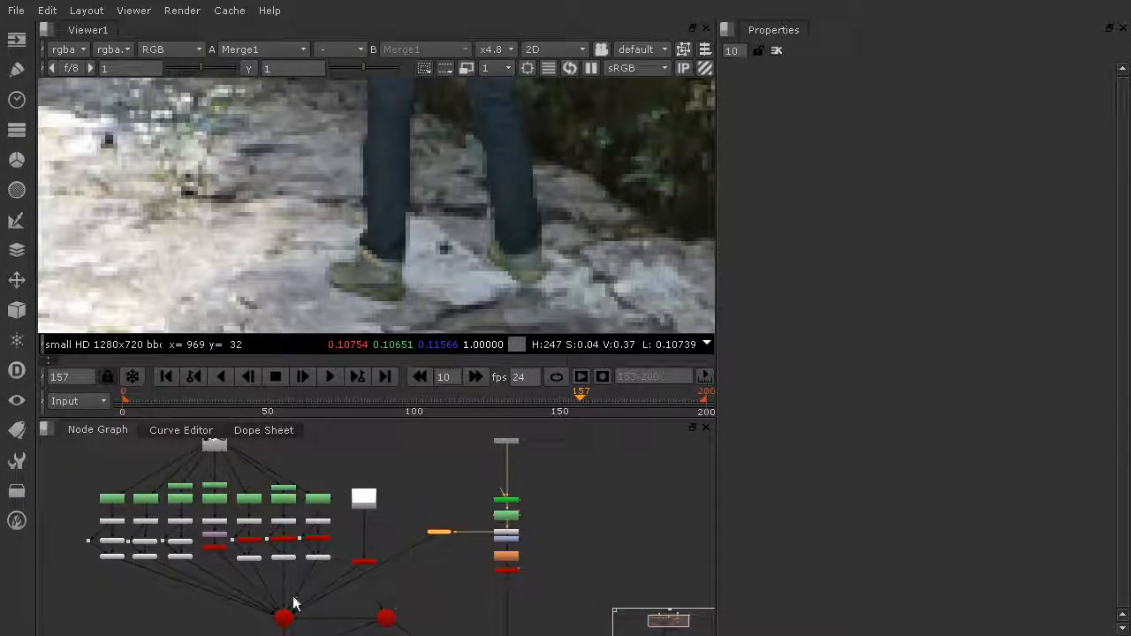
drag(305, 608, 334, 609)
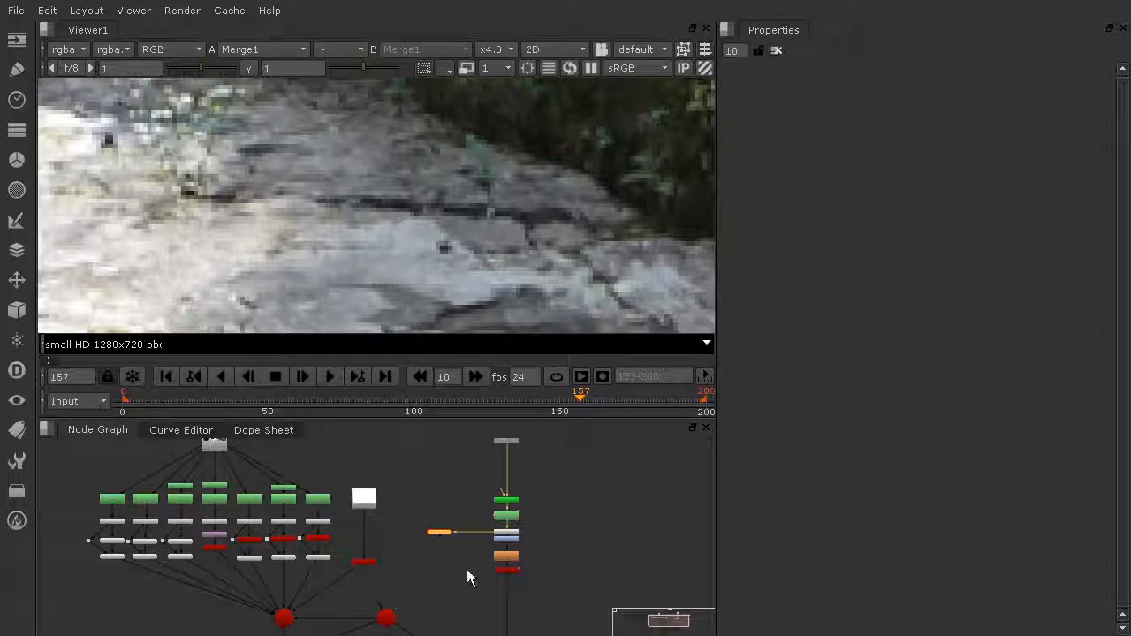
scroll(488, 564, up, 3)
scroll(440, 557, down, 2)
middle_drag(441, 578, 437, 508)
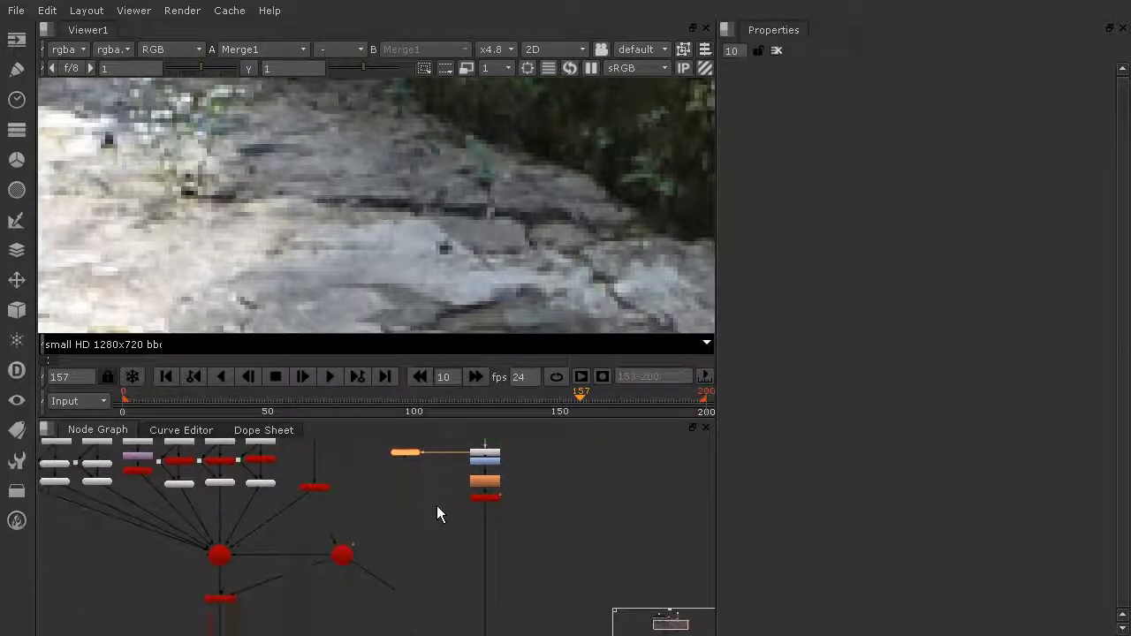
- Add a ScanlineRender3 node with 'scan' and position it below the hiker's card
key(Tab)
text(scan)
click(423, 576)
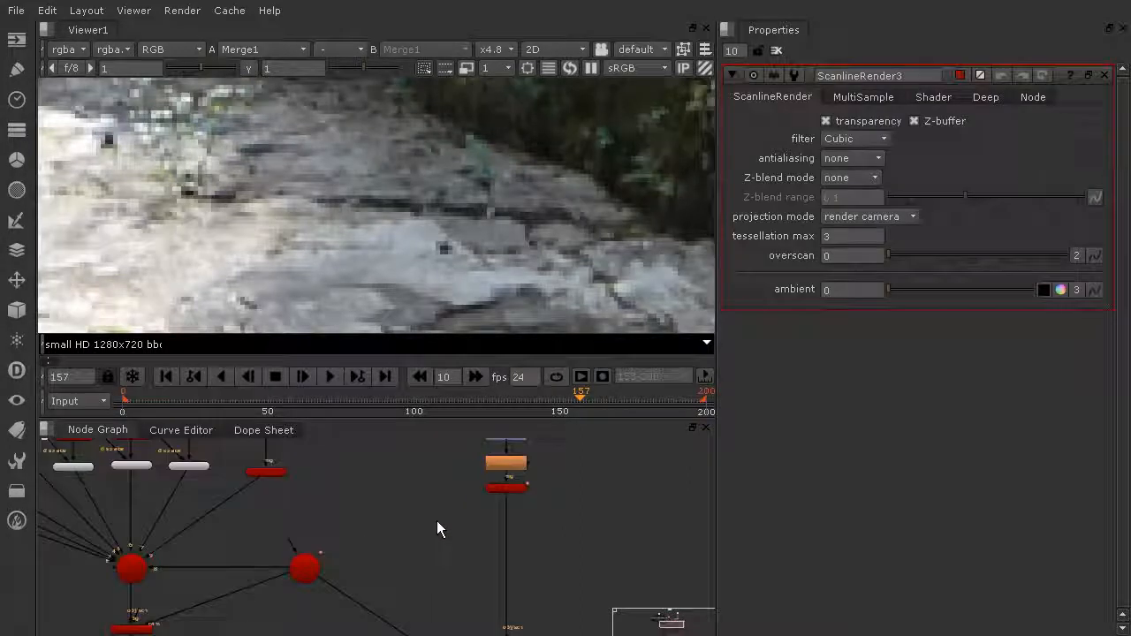
drag(455, 489, 399, 588)
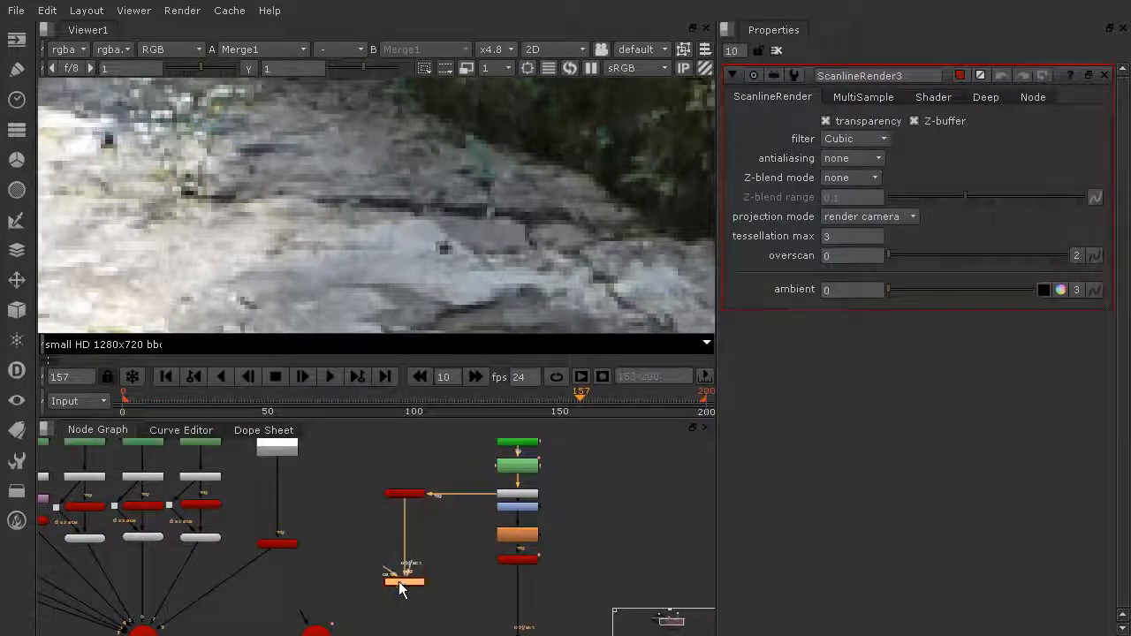
scroll(419, 571, up, 6)
scroll(426, 575, down, 6)
middle_drag(433, 570, 452, 484)
drag(430, 500, 430, 630)
middle_drag(465, 568, 482, 460)
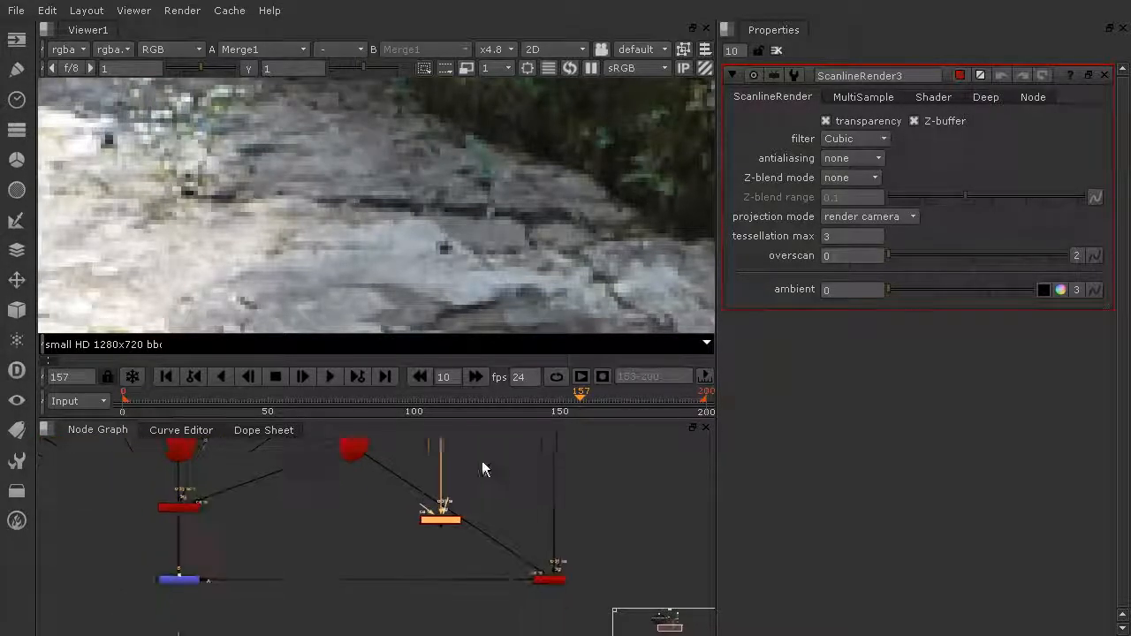
drag(445, 511, 442, 548)
scroll(437, 544, up, 4)
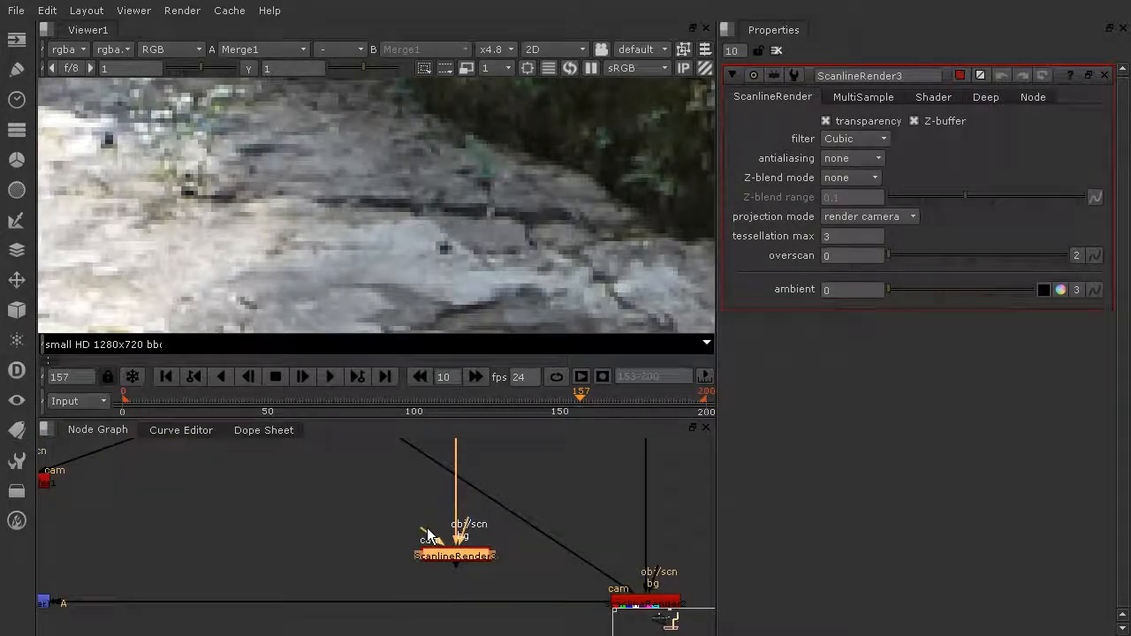
- Connect ScanlineRender3's camera input to the Camera and wire the selected node into it
middle_drag(430, 506, 439, 575)
drag(448, 605, 327, 452)
scroll(433, 514, down, 6)
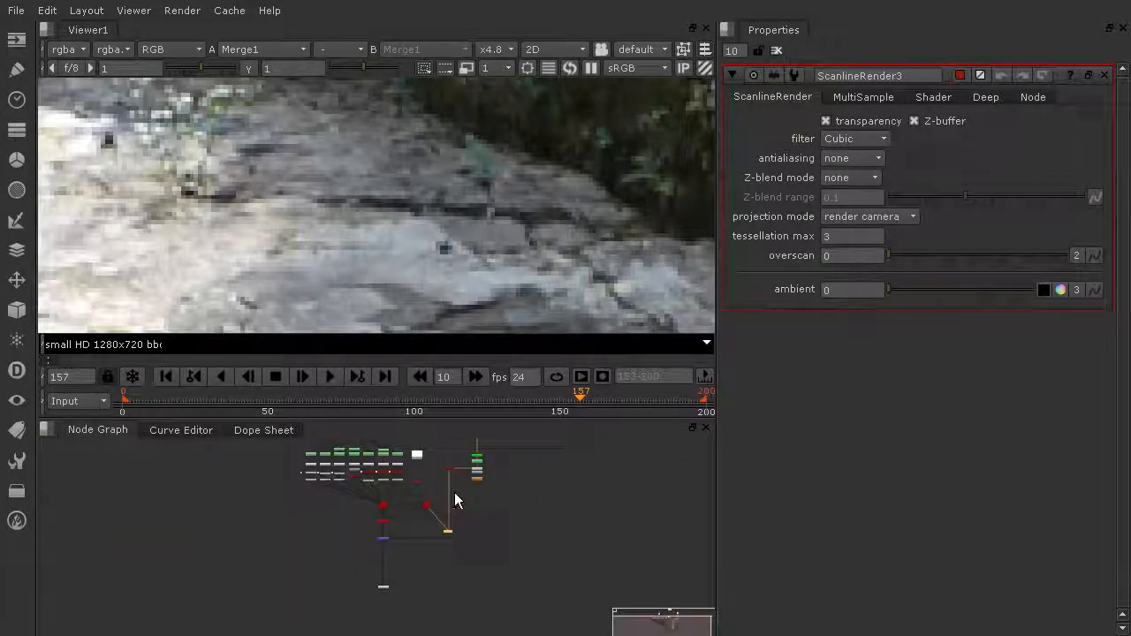
click(481, 476)
drag(491, 477, 521, 478)
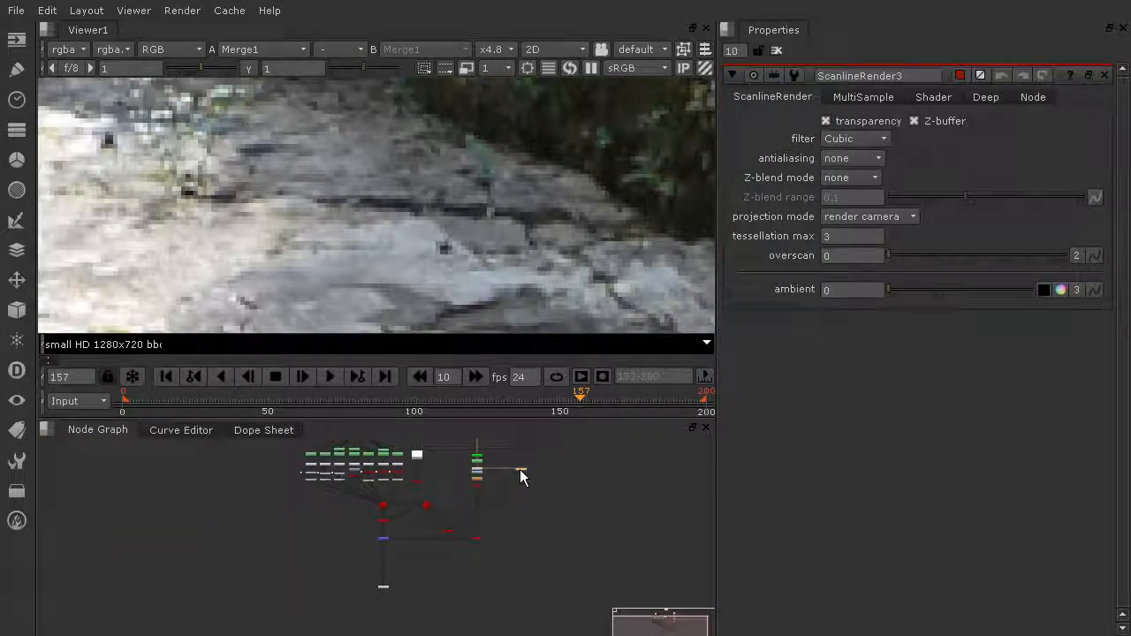
drag(459, 538, 507, 521)
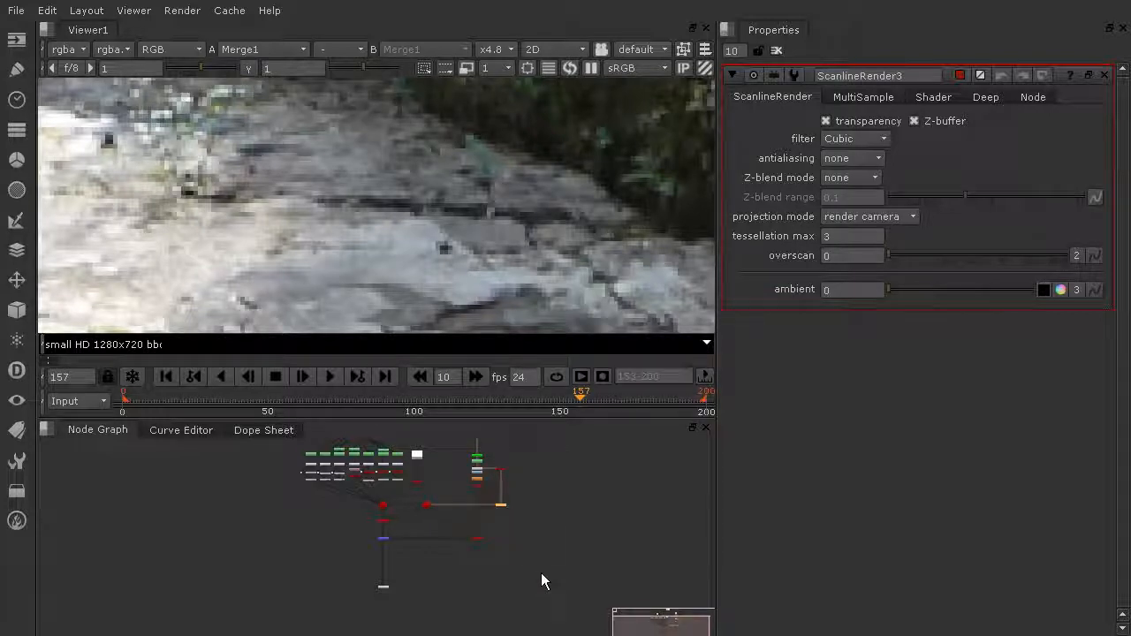
scroll(518, 528, up, 3)
click(441, 593)
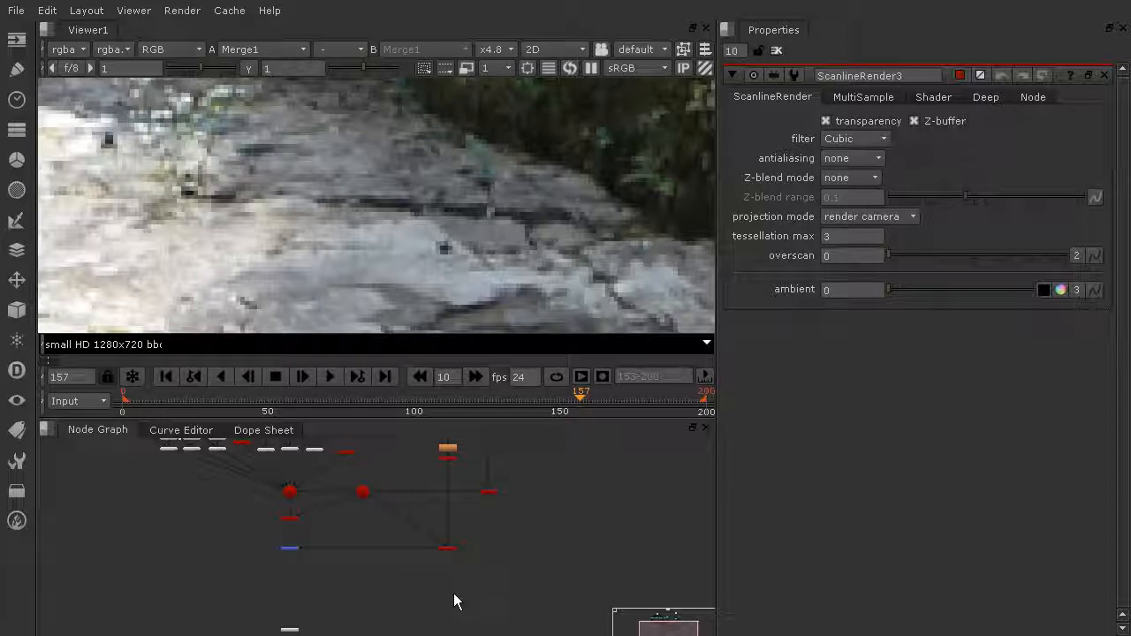
- Create a Merge2 node under the tree and show its output in the Viewer
key(Tab)
text(mer)
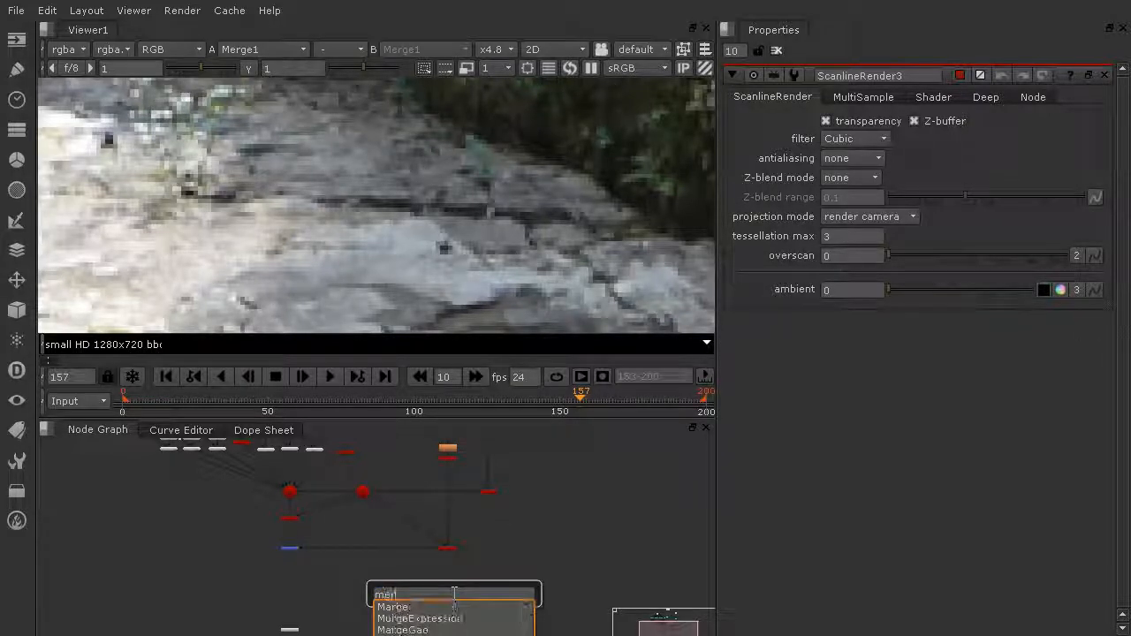
click(424, 607)
drag(400, 594, 290, 587)
key(1)
scroll(293, 583, up, 5)
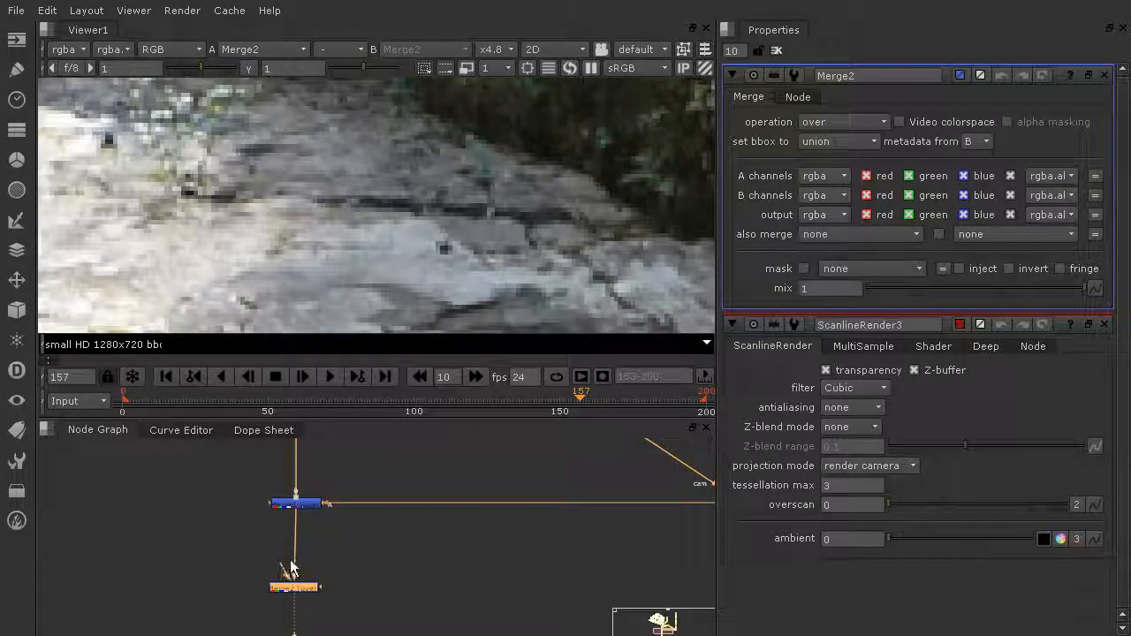
- Connect Merge2's A input to ScanlineRender3 and add a Dot on the diagonal pipe
drag(284, 566, 550, 484)
scroll(587, 518, down, 10)
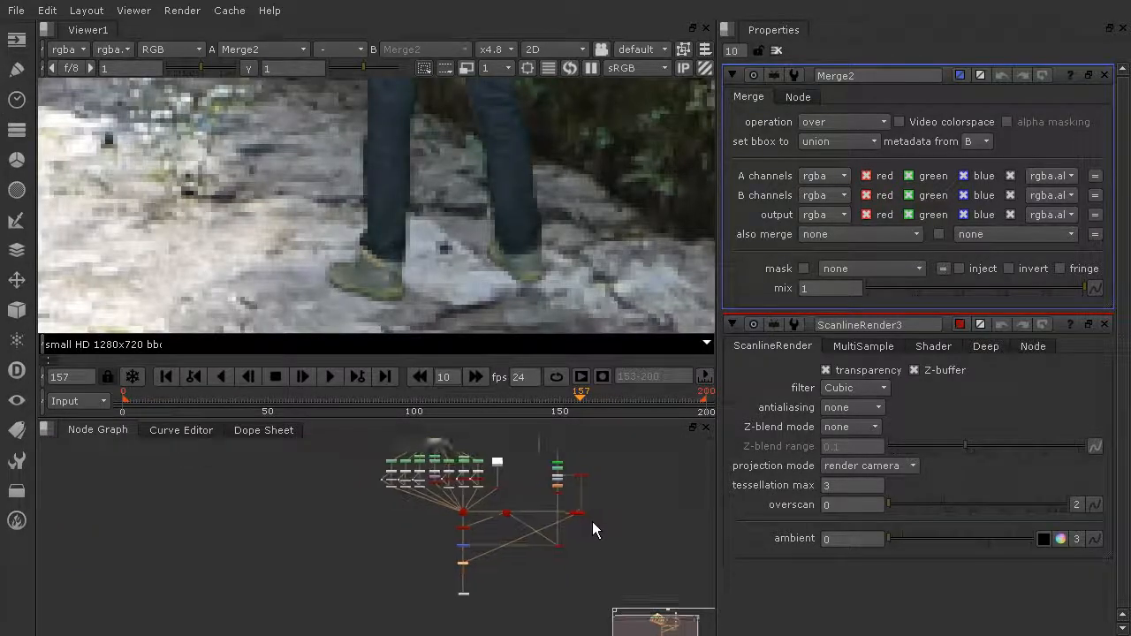
scroll(497, 508, up, 5)
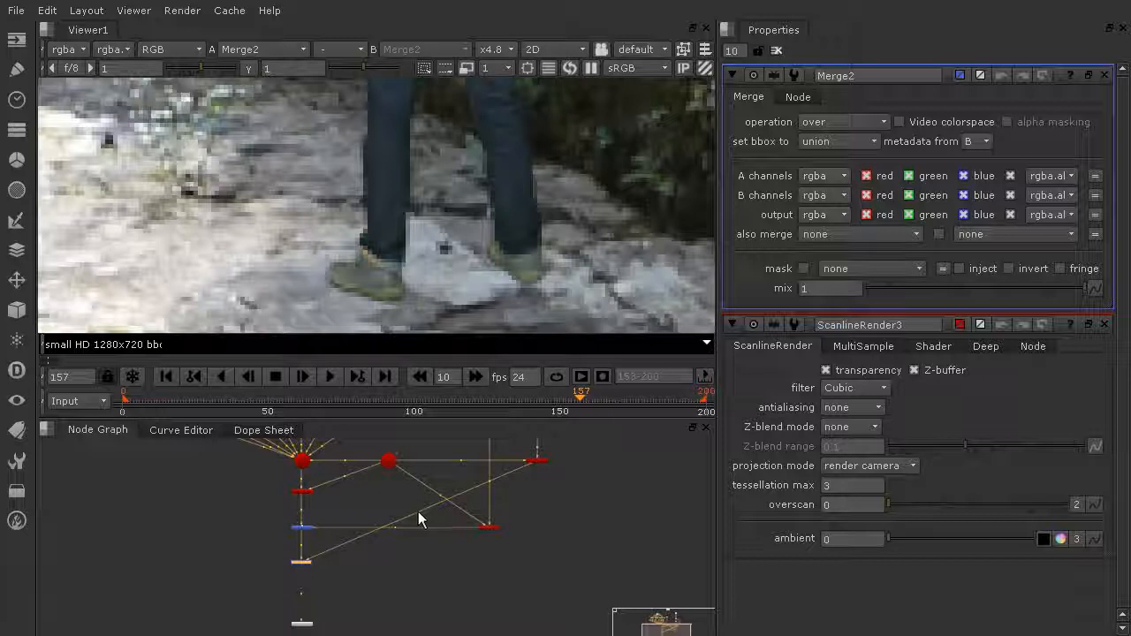
ctrl+drag(418, 513, 534, 568)
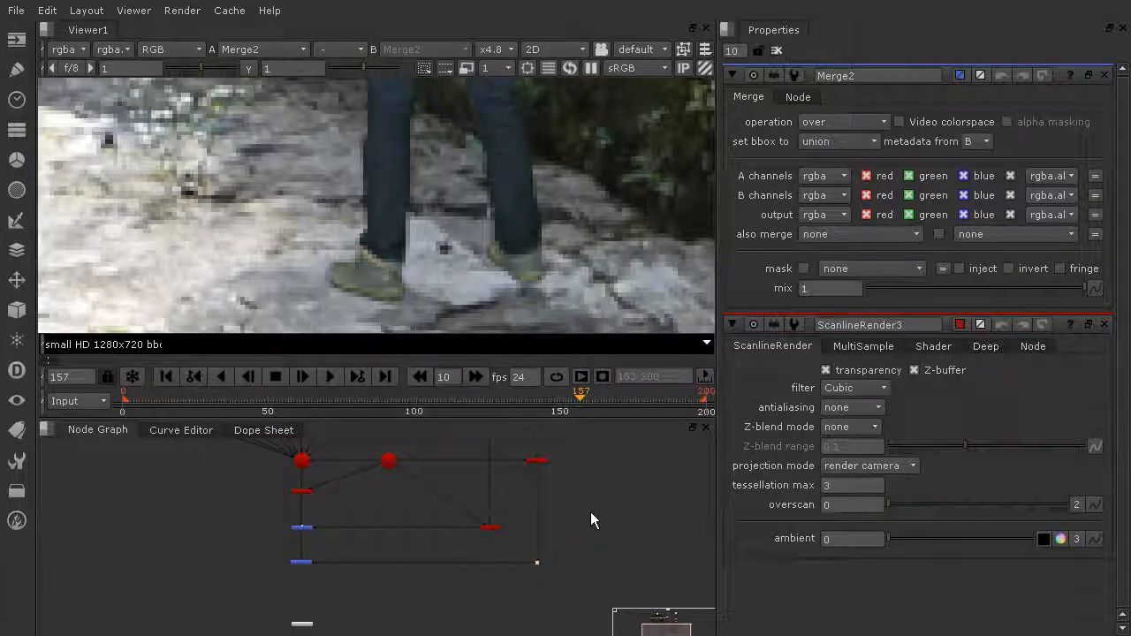
scroll(608, 487, down, 3)
middle_drag(607, 483, 597, 517)
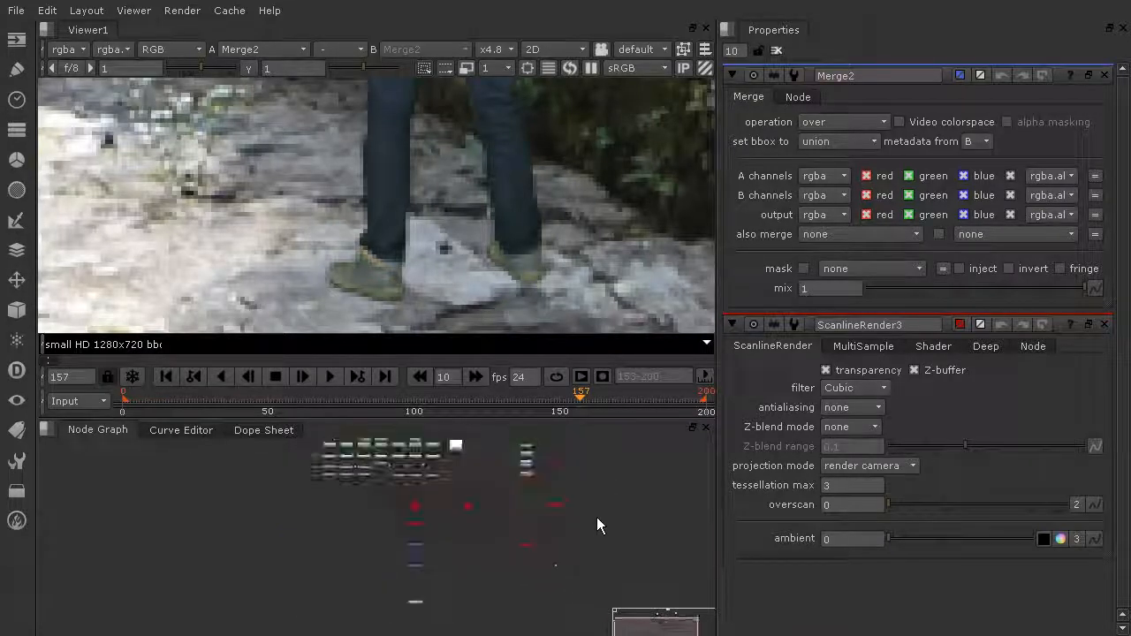
scroll(596, 516, up, 3)
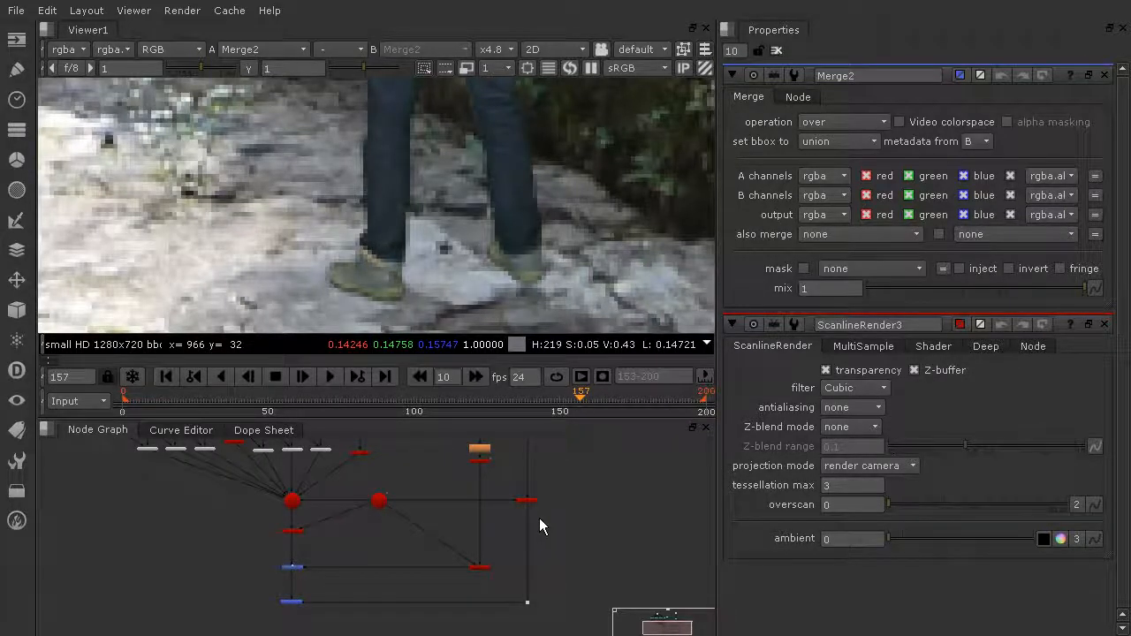
scroll(539, 518, down, 3)
scroll(554, 520, up, 10)
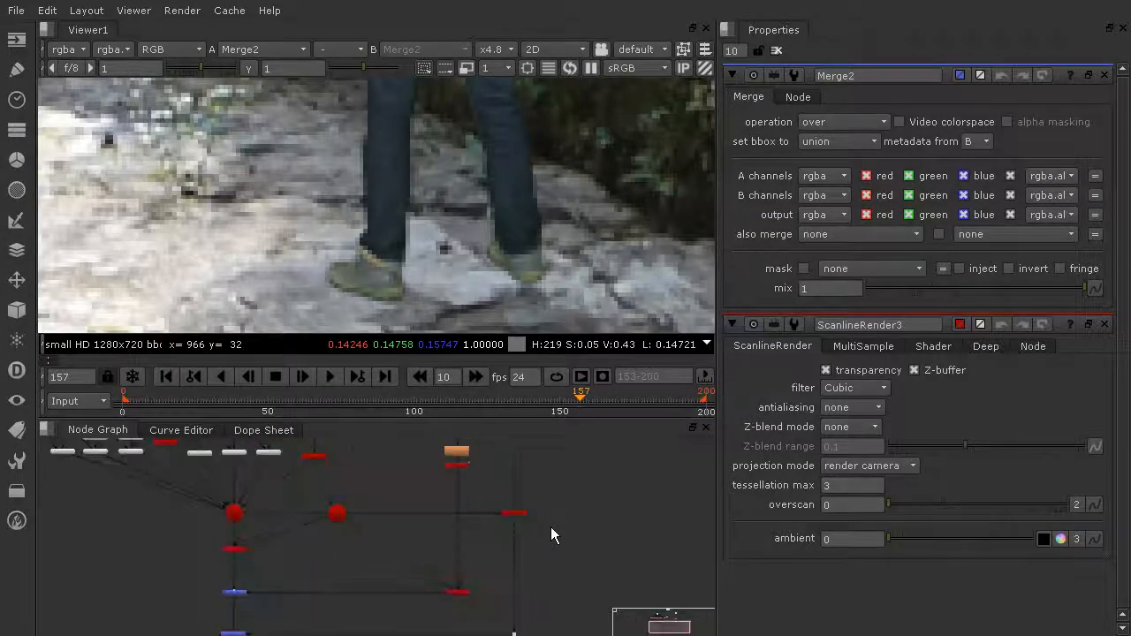
scroll(449, 505, down, 5)
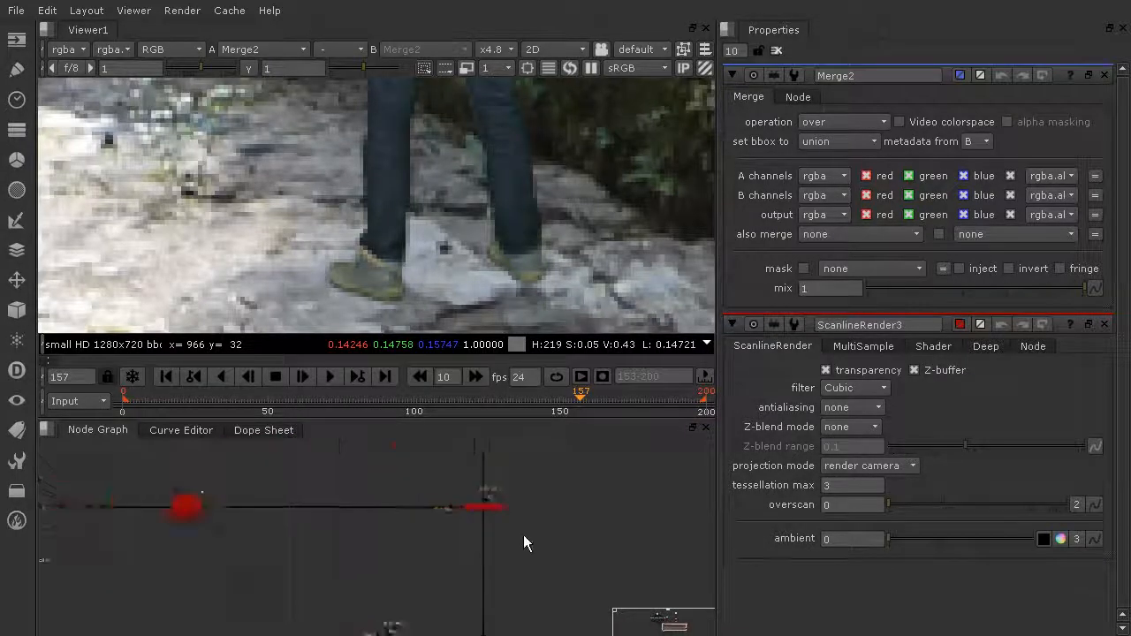
scroll(505, 482, down, 4)
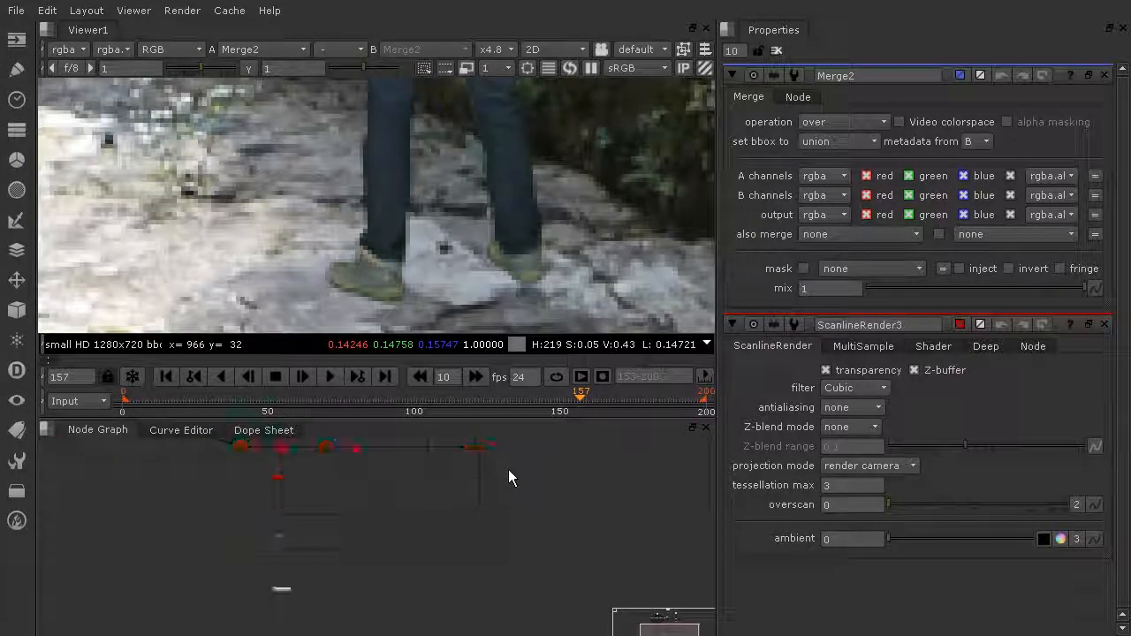
scroll(516, 509, up, 7)
scroll(457, 526, down, 4)
scroll(468, 543, down, 5)
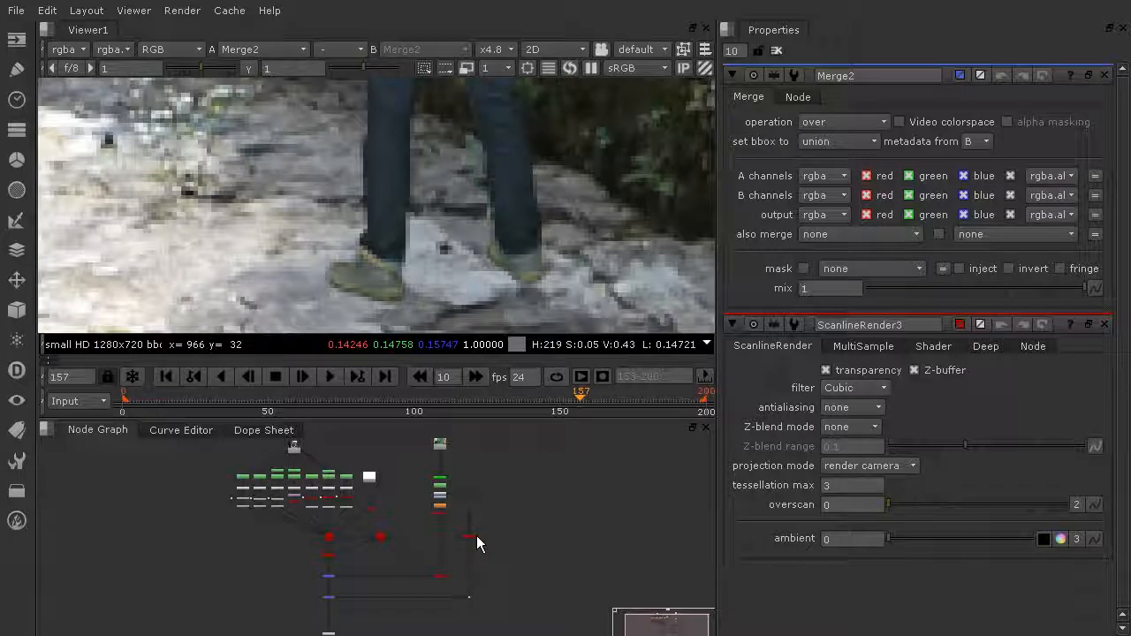
scroll(336, 510, up, 5)
middle_drag(203, 531, 267, 583)
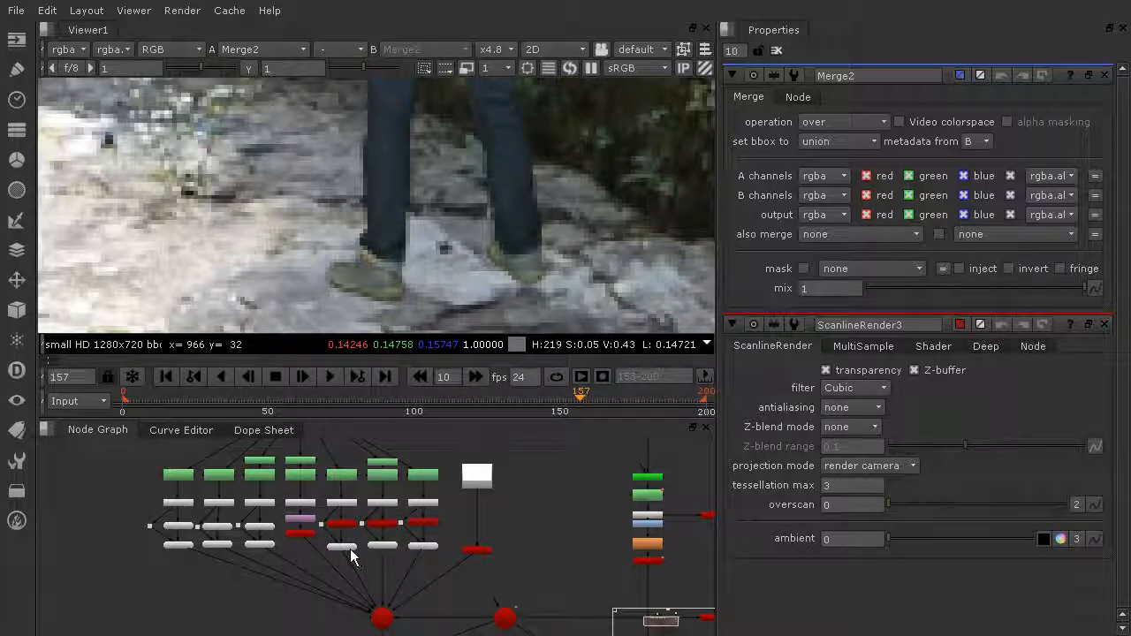
scroll(345, 531, up, 3)
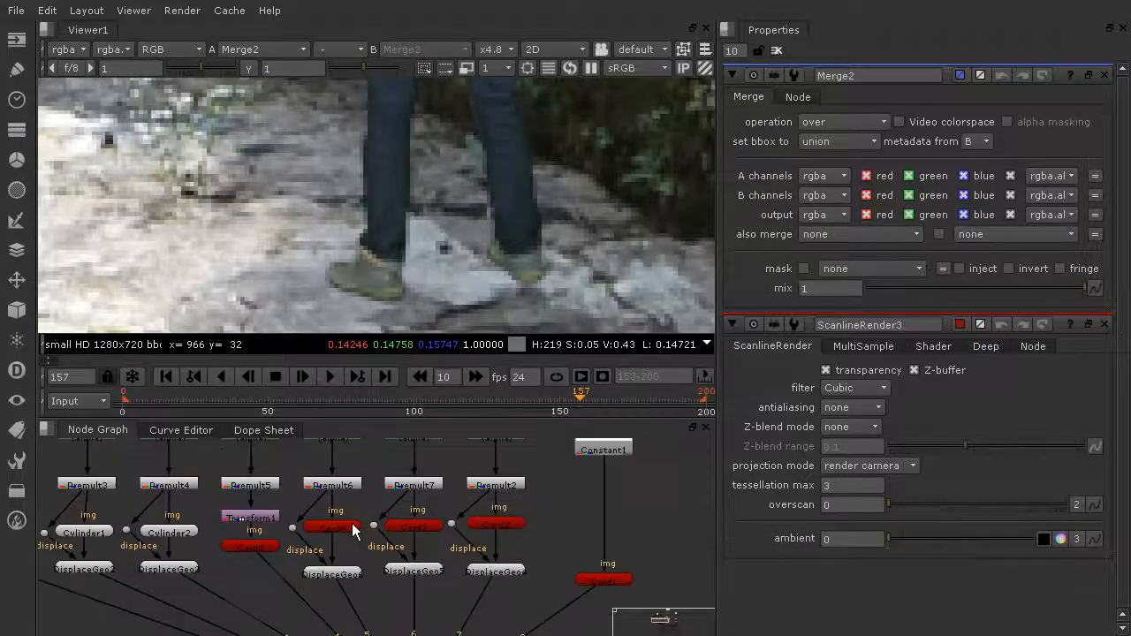
scroll(431, 543, down, 4)
middle_drag(452, 557, 364, 465)
scroll(353, 510, up, 4)
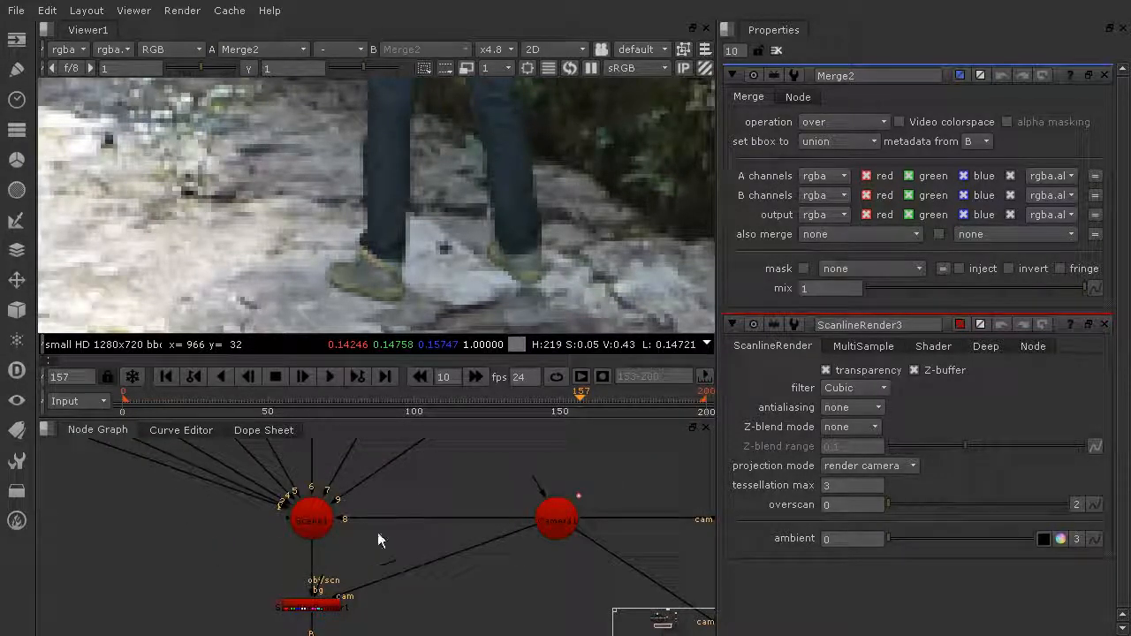
- Create a Grade1 node with 'gra' and move it near the line below ScanlineRender1
key(Tab)
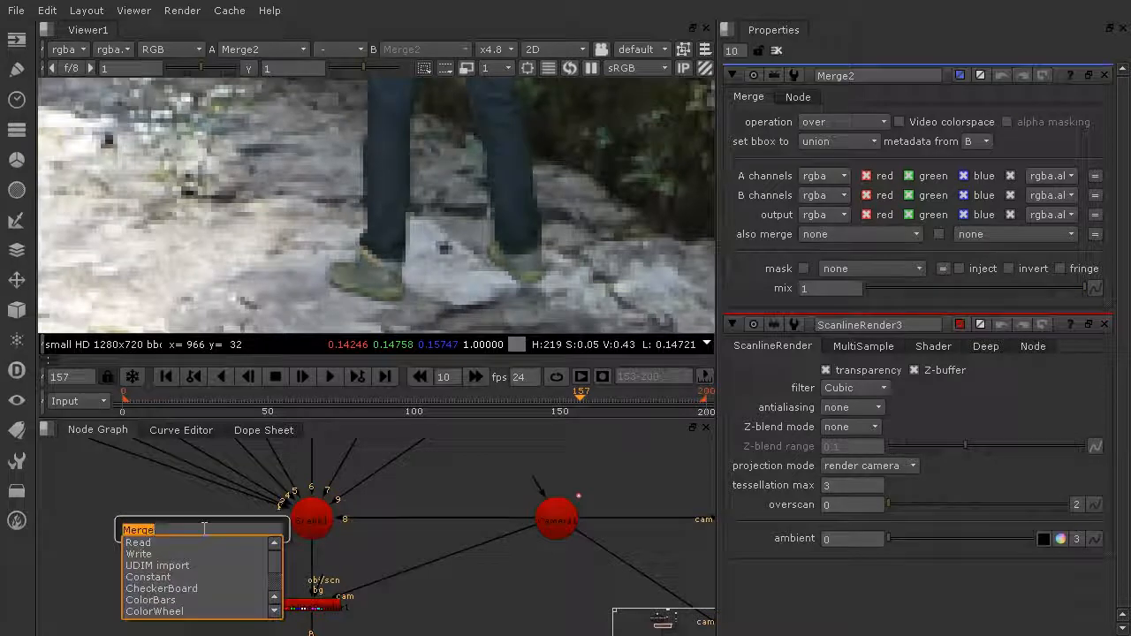
text(gra)
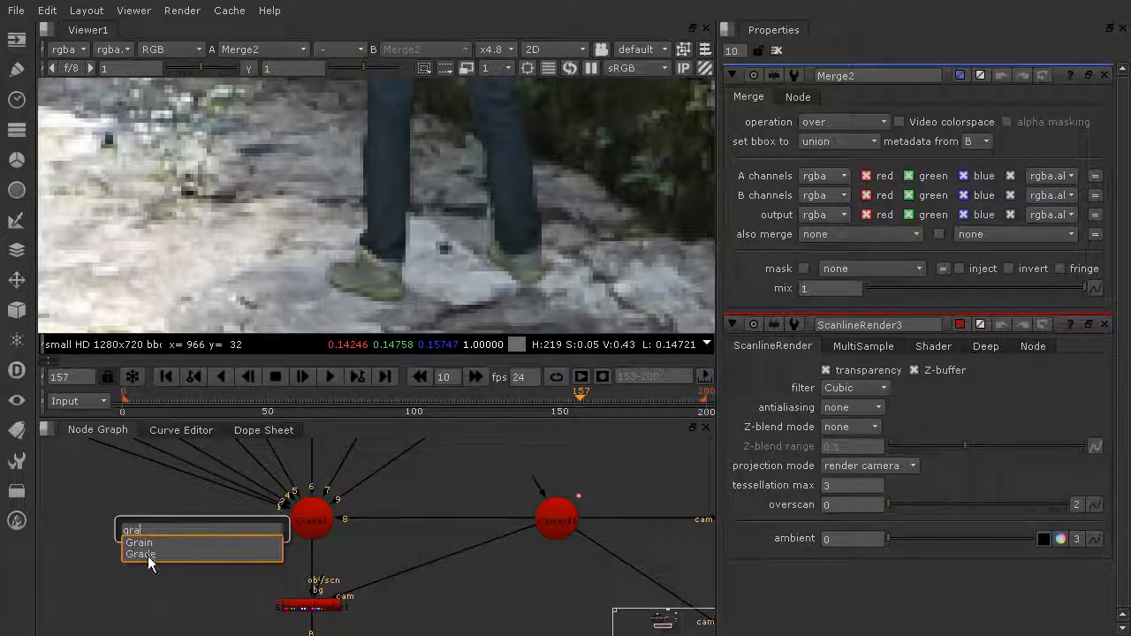
click(150, 554)
drag(203, 522, 212, 615)
middle_drag(336, 568, 344, 477)
drag(233, 521, 218, 549)
- Survey the Card, Transform1, Cylinder3 and DisplaceGeo1 nodes in the graph
scroll(248, 553, down, 8)
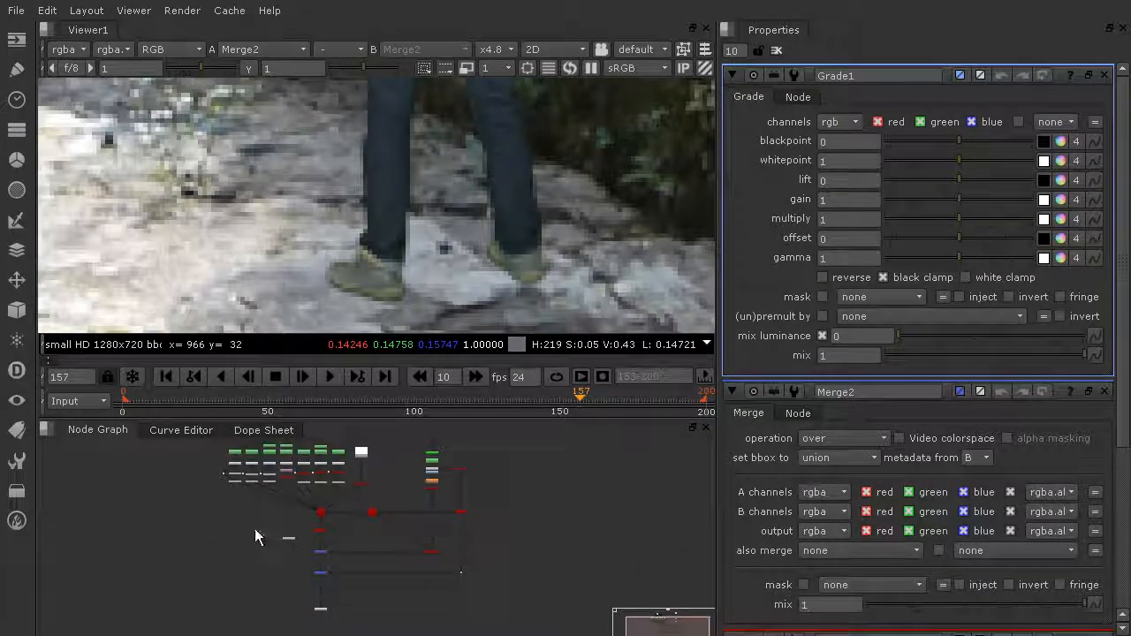
scroll(482, 530, up, 10)
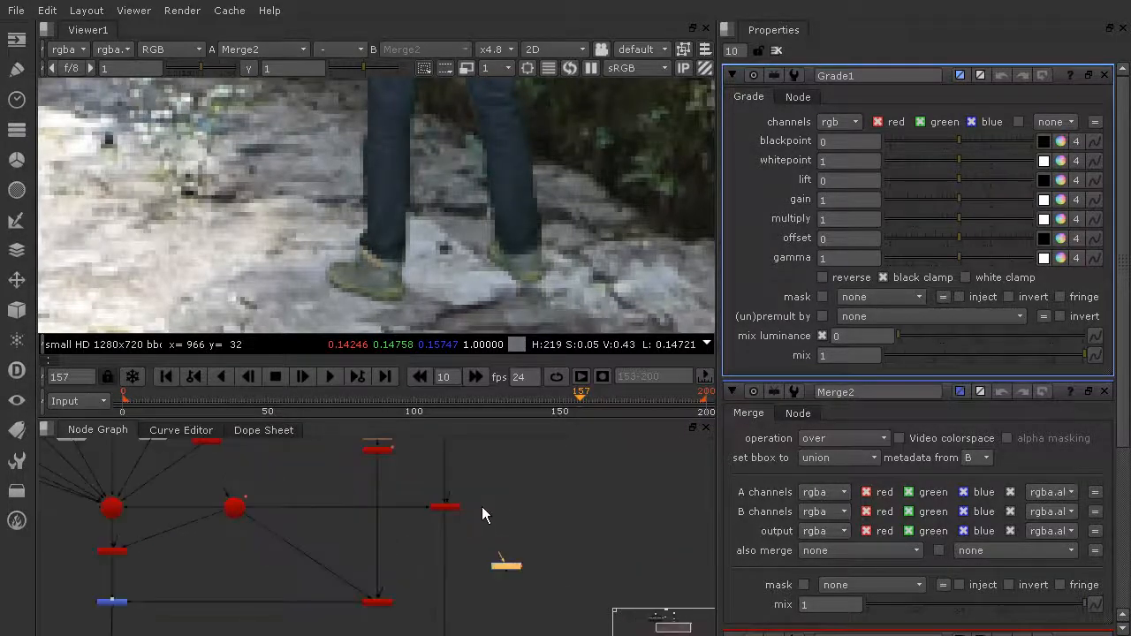
scroll(455, 509, up, 10)
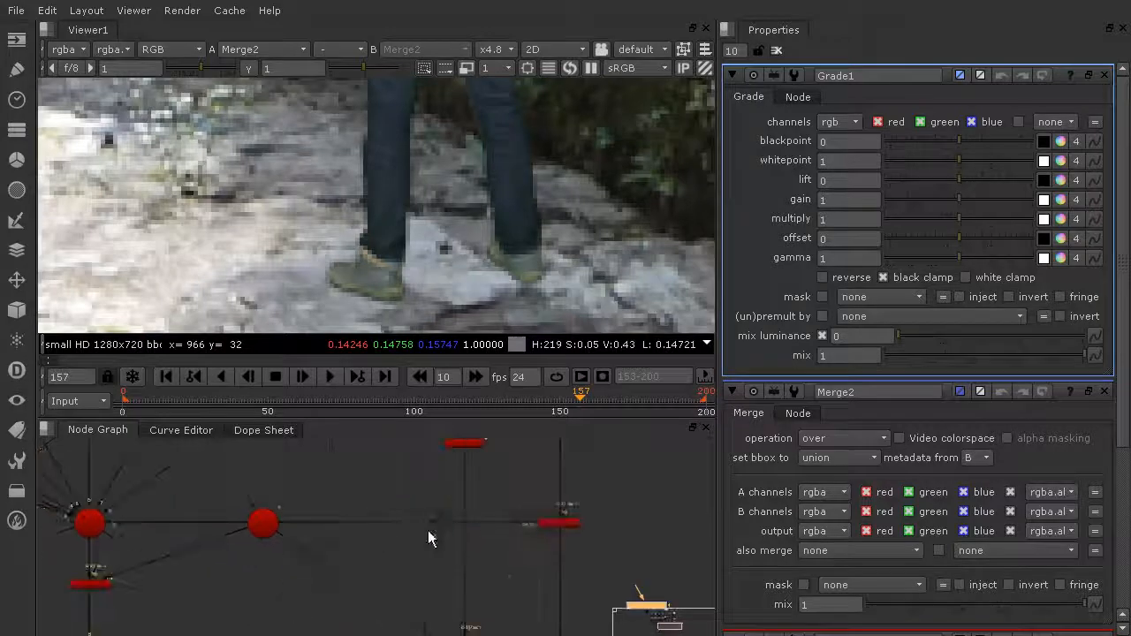
scroll(234, 520, up, 3)
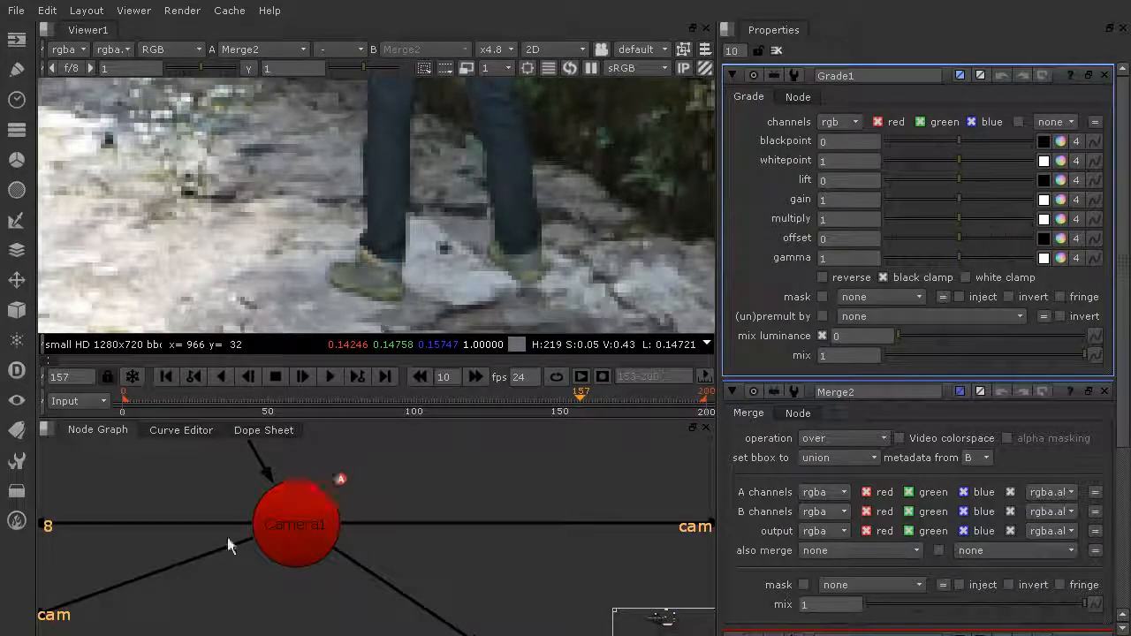
scroll(448, 478, down, 2)
middle_drag(448, 478, 257, 589)
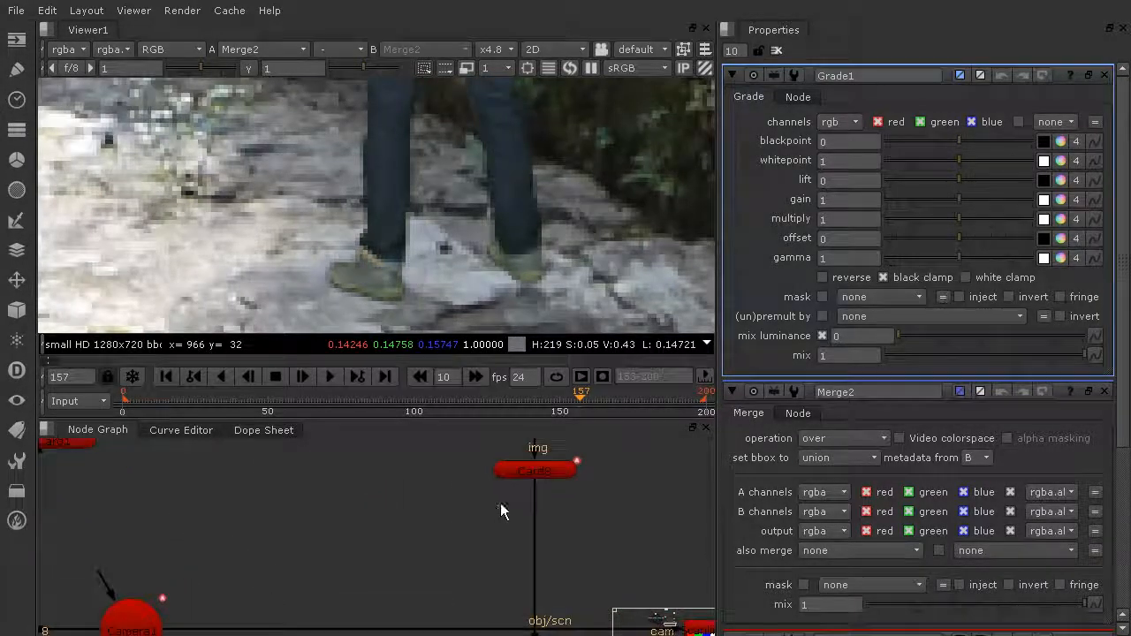
scroll(442, 483, down, 1)
mouse_move(465, 507)
middle_down()
mouse_move(500, 546)
mouse_move(651, 576)
middle_up()
middle_drag(351, 527, 774, 537)
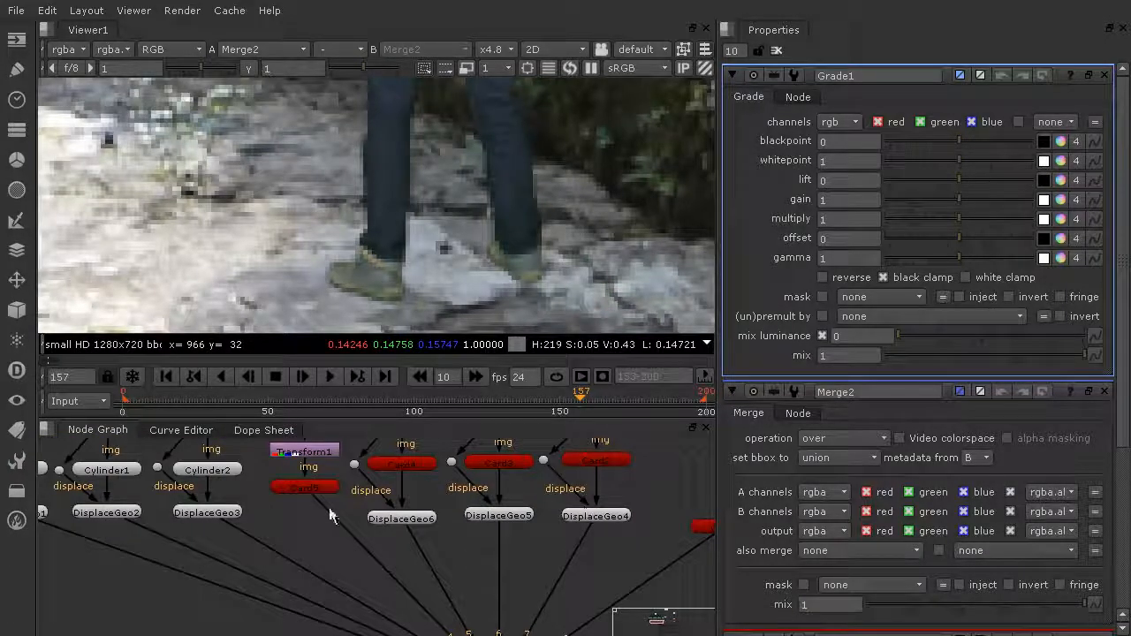
middle_drag(265, 510, 375, 528)
- Splice Grade1 into the main vertical pipe below ScanlineRender1
scroll(448, 504, down, 5)
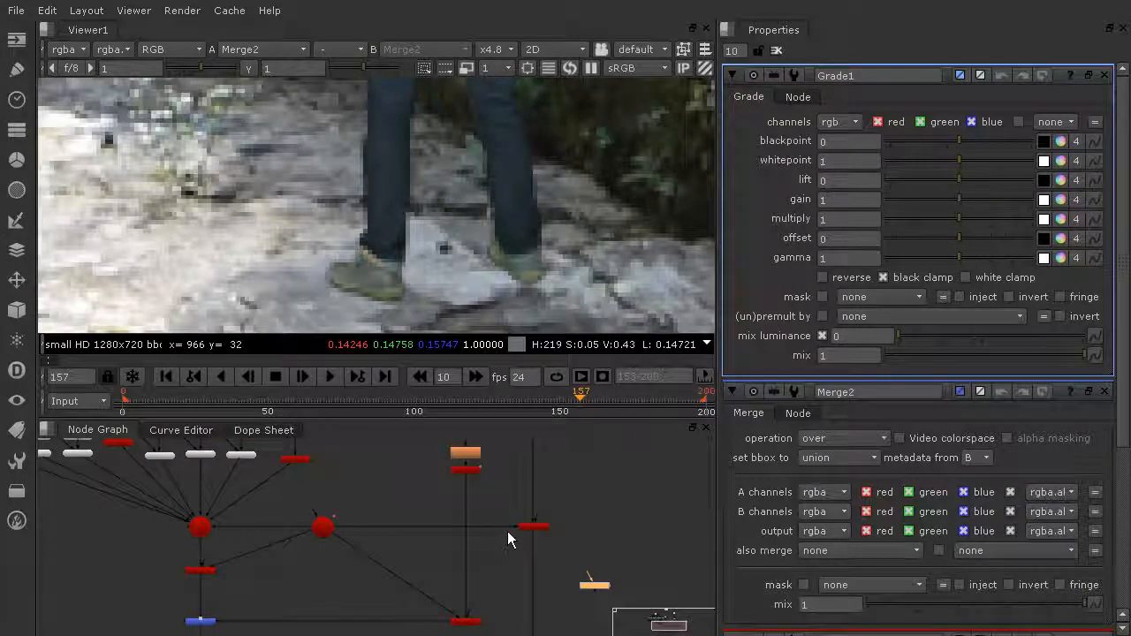
scroll(488, 516, up, 5)
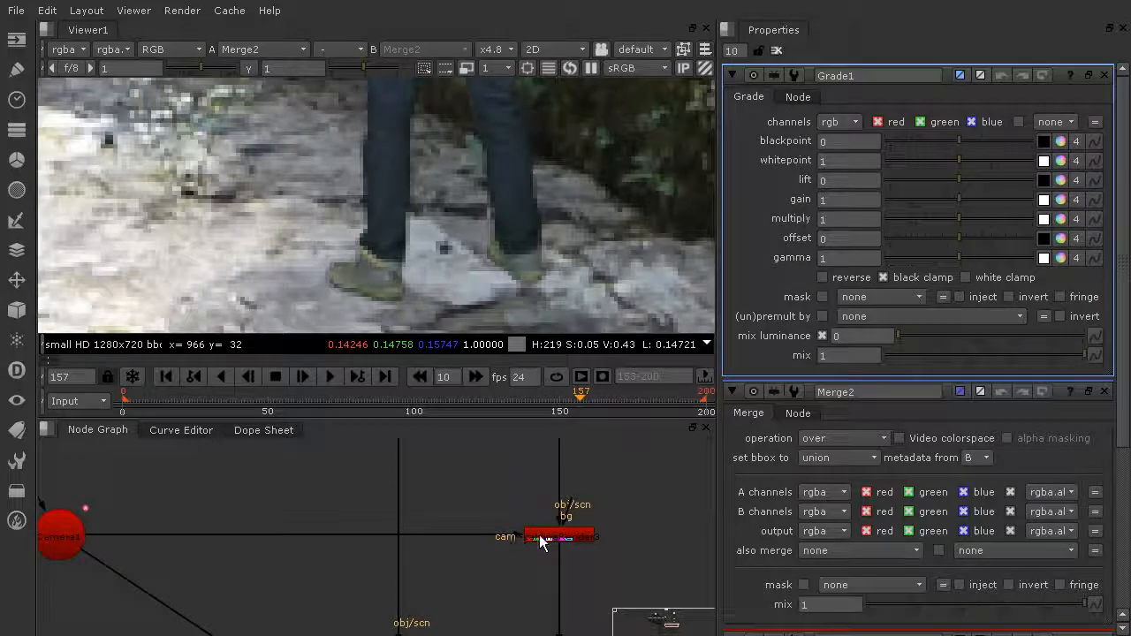
scroll(557, 513, down, 5)
scroll(591, 521, up, 2)
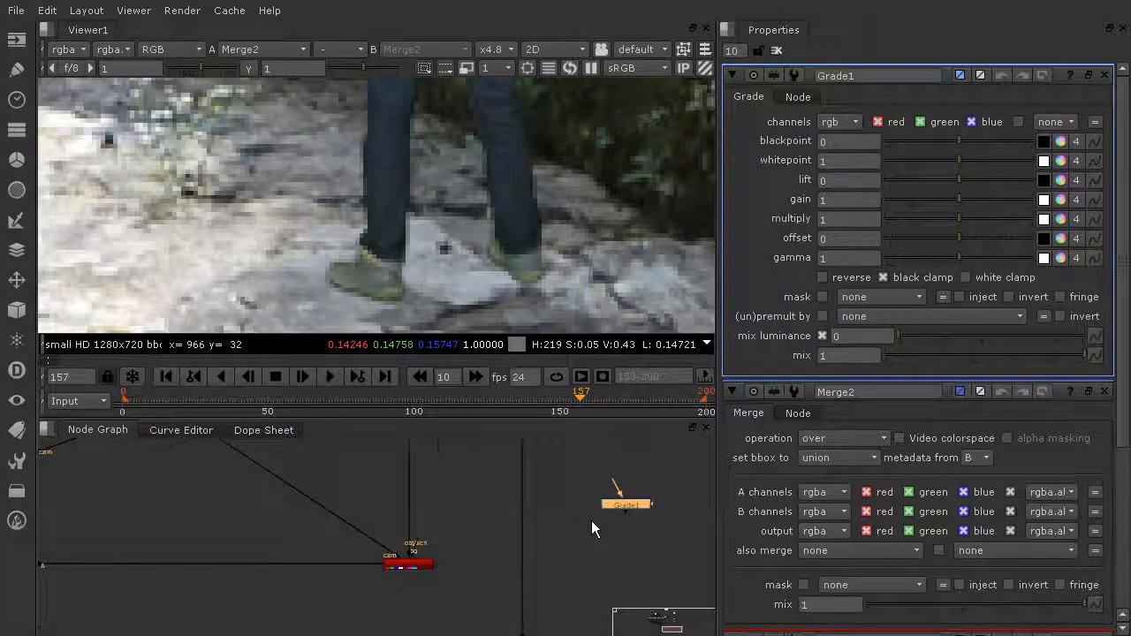
scroll(594, 520, down, 4)
scroll(614, 513, up, 4)
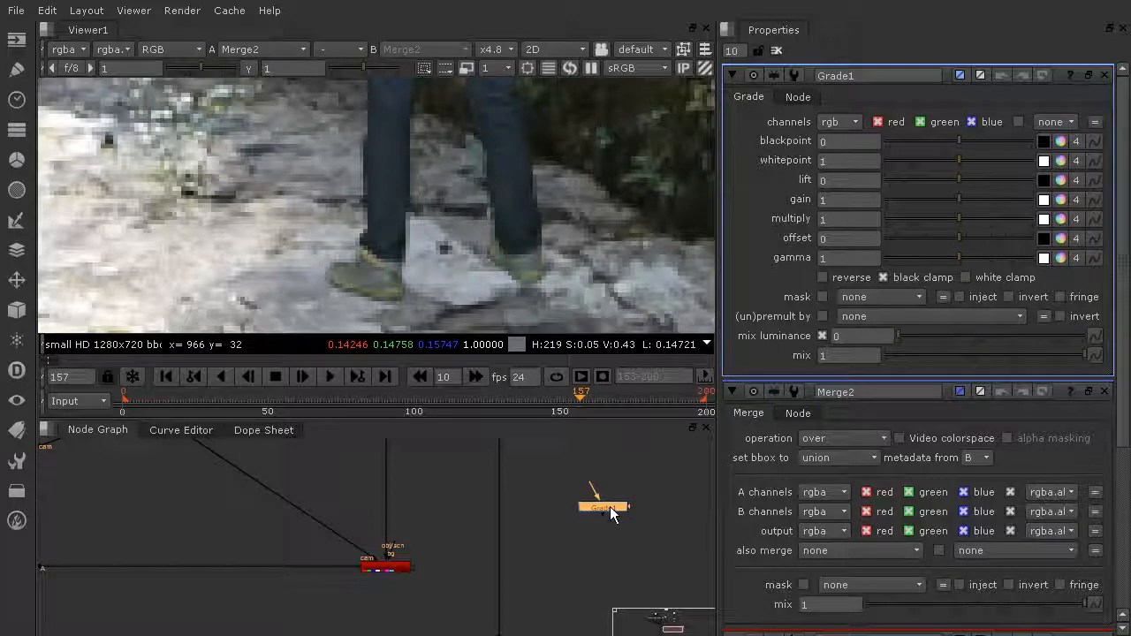
drag(610, 506, 514, 490)
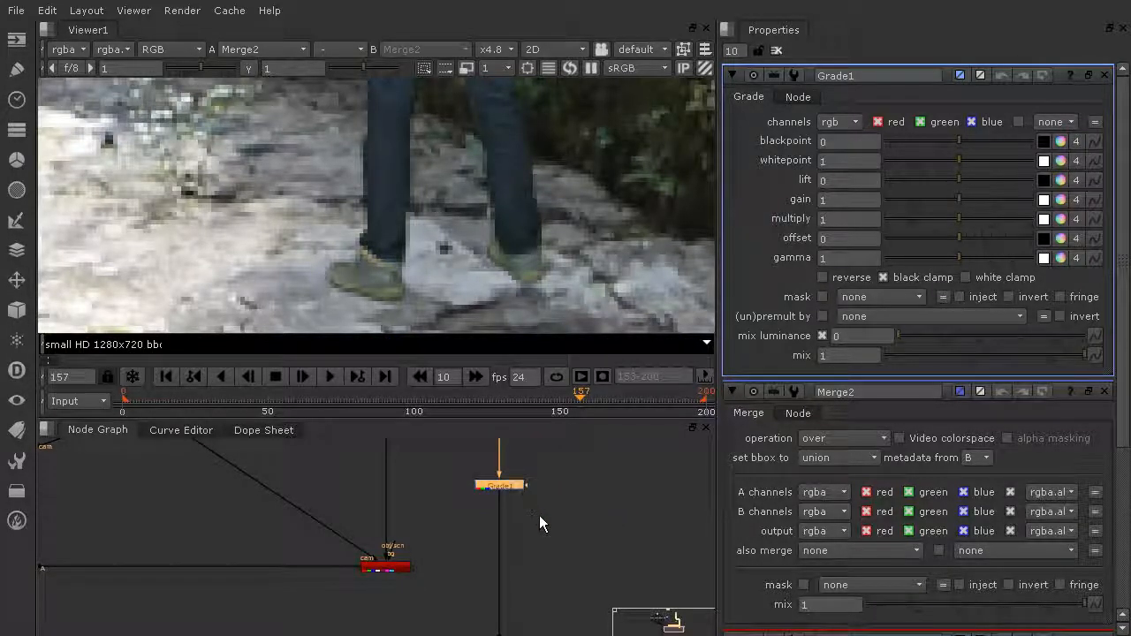
scroll(581, 506, down, 5)
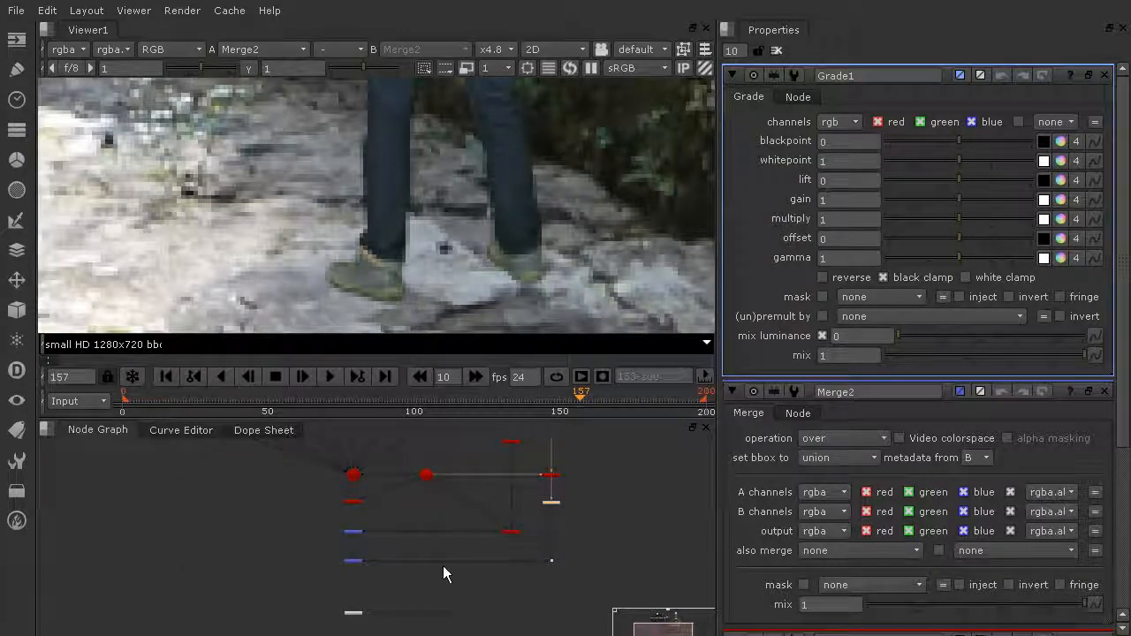
- Set the Viewer to x1, pan the image, then zoom to about x1.7 on the whole hiker
scroll(541, 221, down, 5)
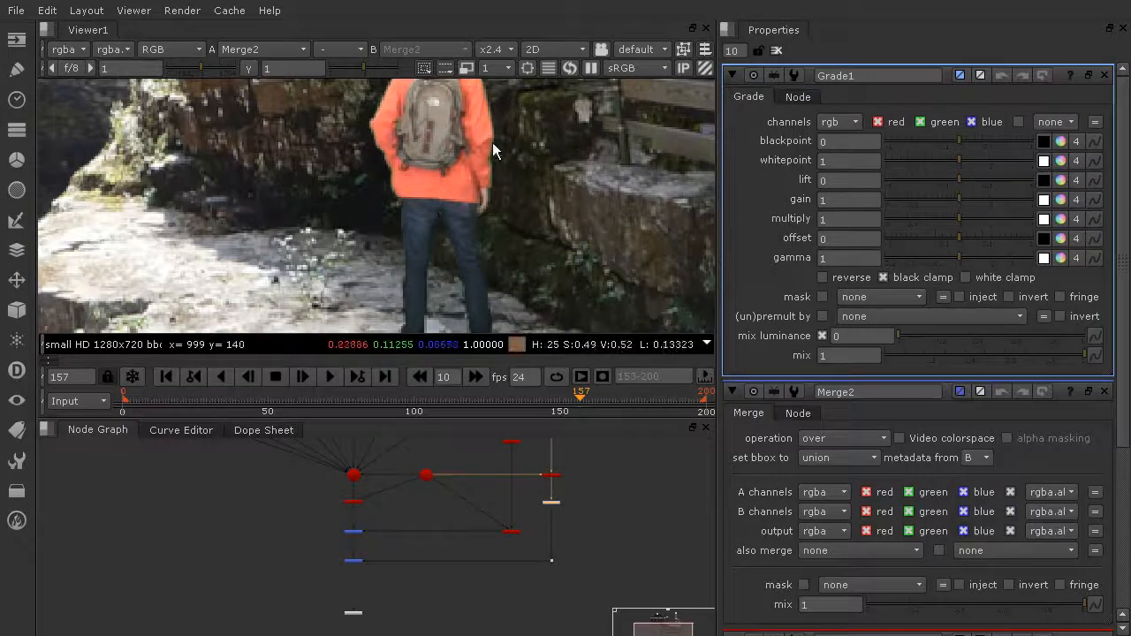
scroll(494, 155, down, 3)
click(492, 50)
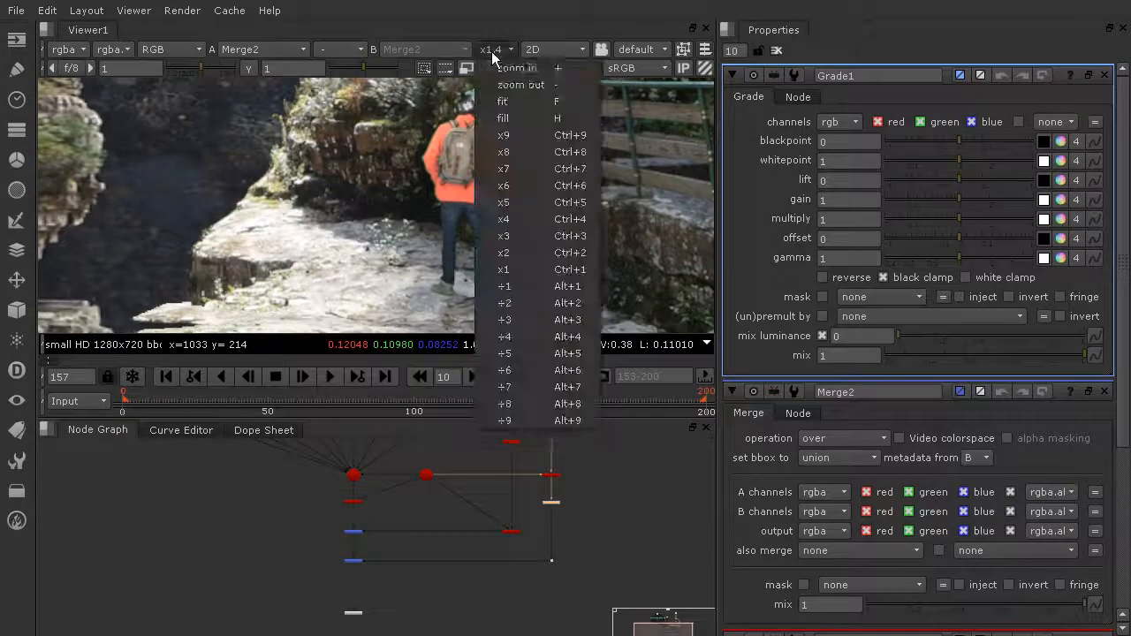
click(527, 269)
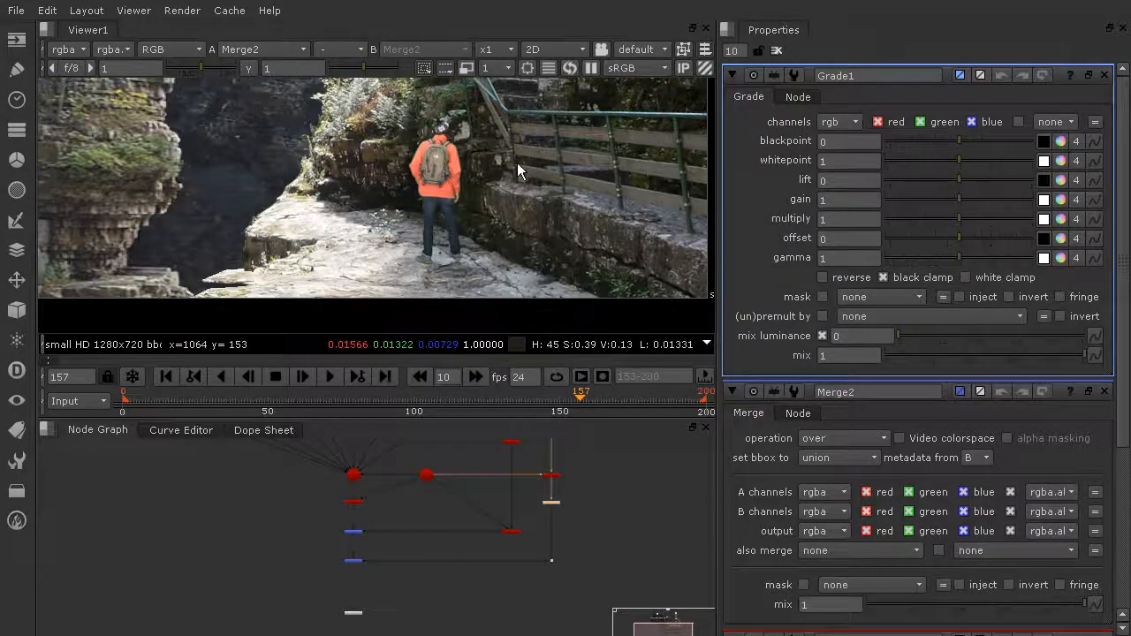
middle_drag(515, 218, 468, 232)
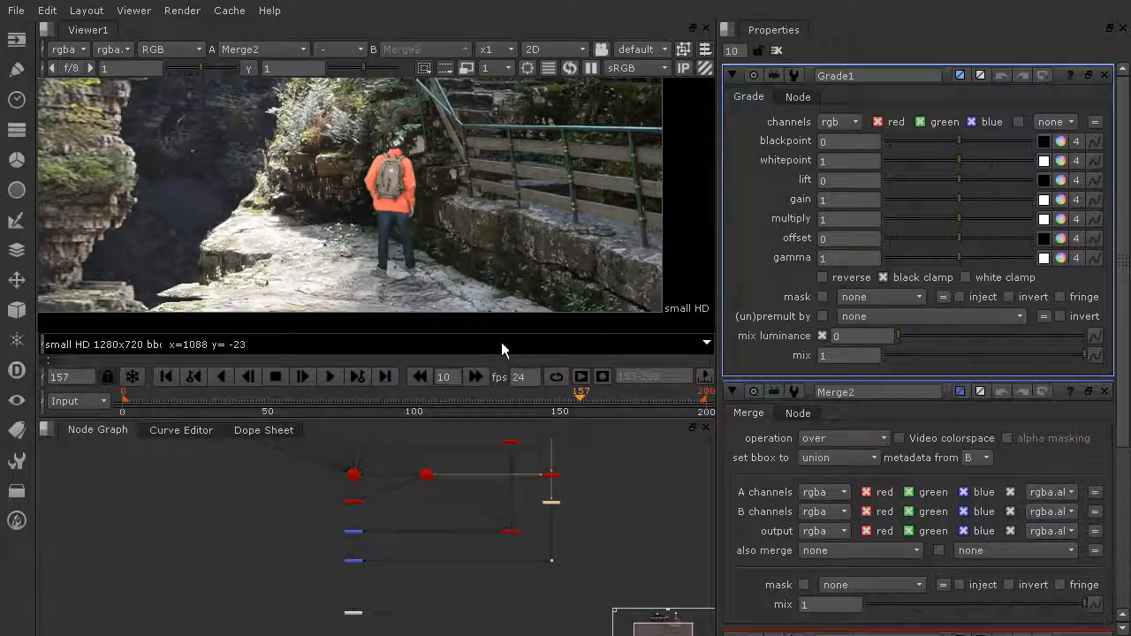
scroll(429, 196, up, 4)
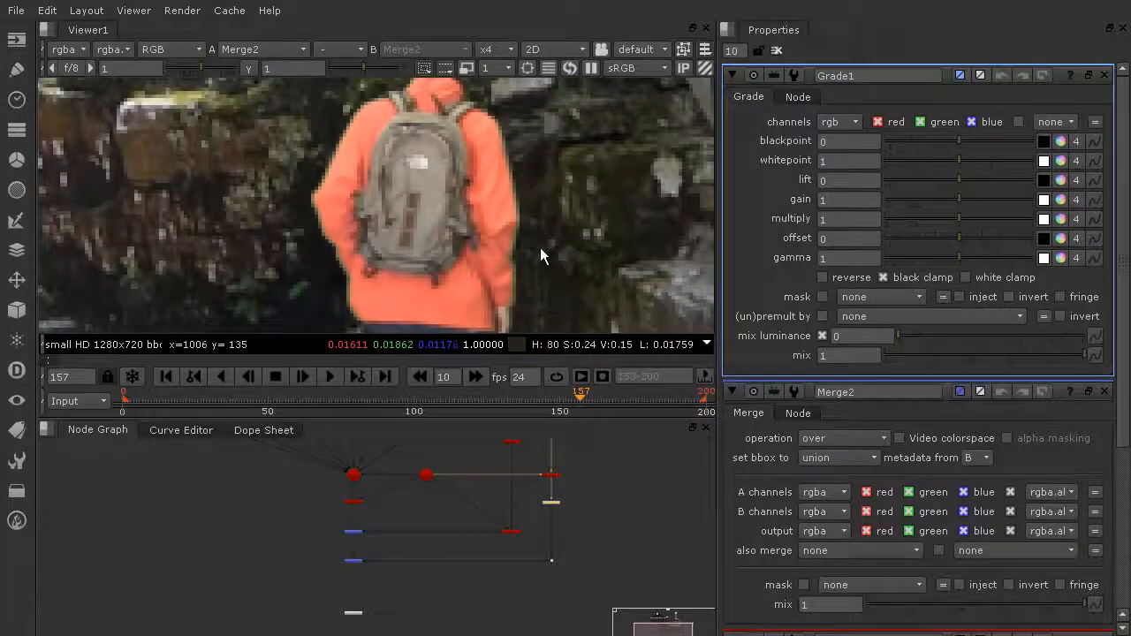
scroll(512, 228, up, 1)
scroll(521, 232, down, 3)
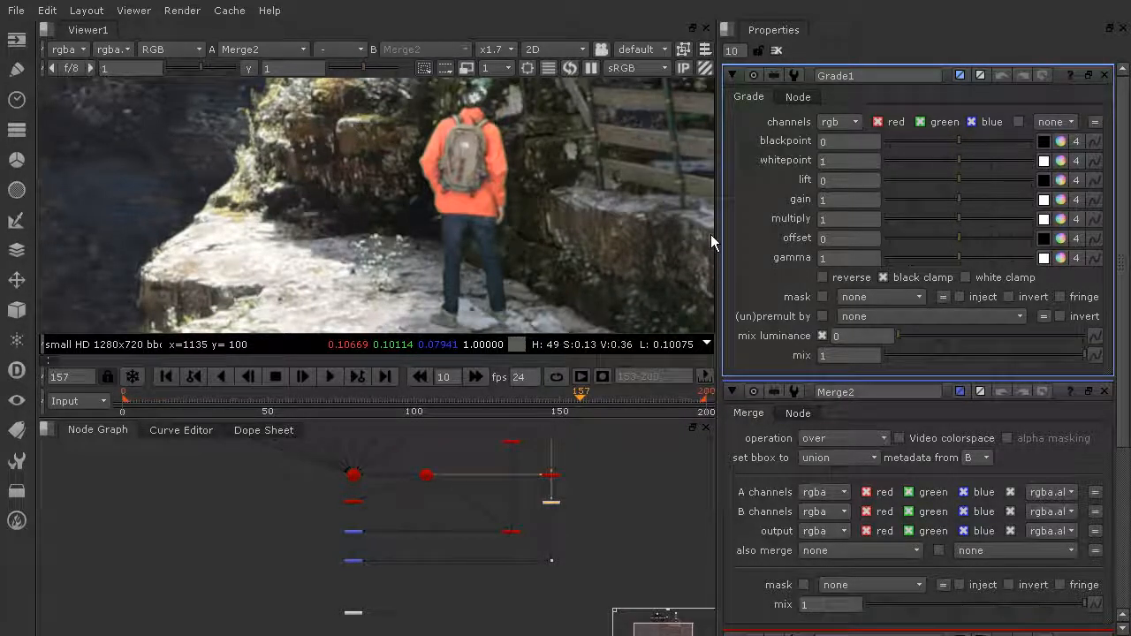
- Sample Grade1's blackpoint from a dark path region, about 0.0063, 0.0068, 0.0075
click(1043, 141)
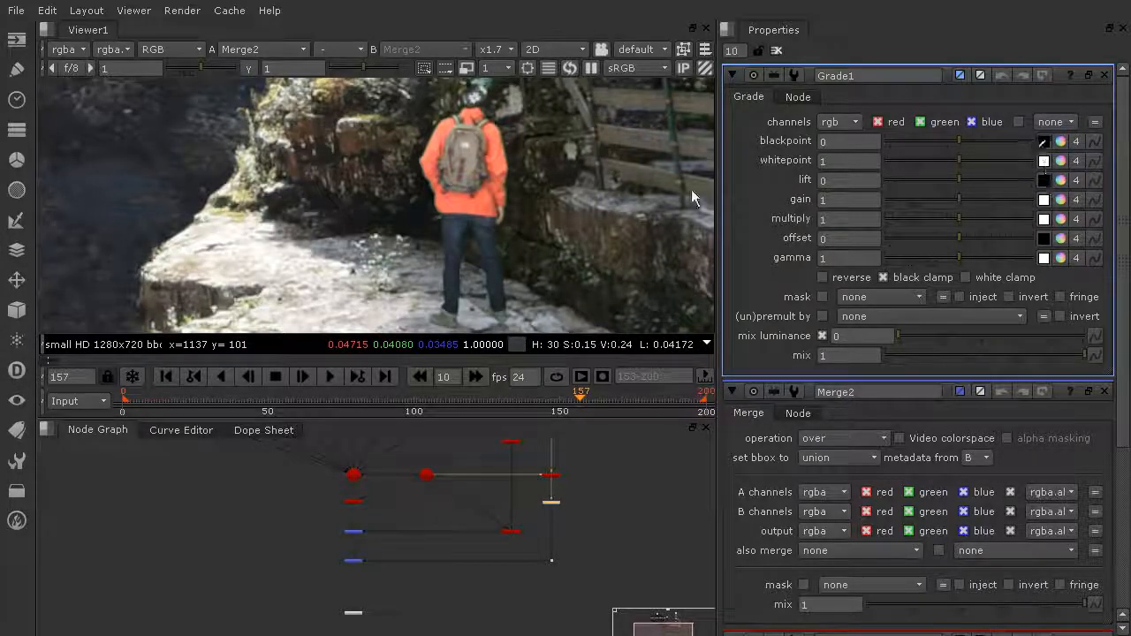
ctrl+click(407, 221)
ctrl+shift+drag(408, 214, 424, 230)
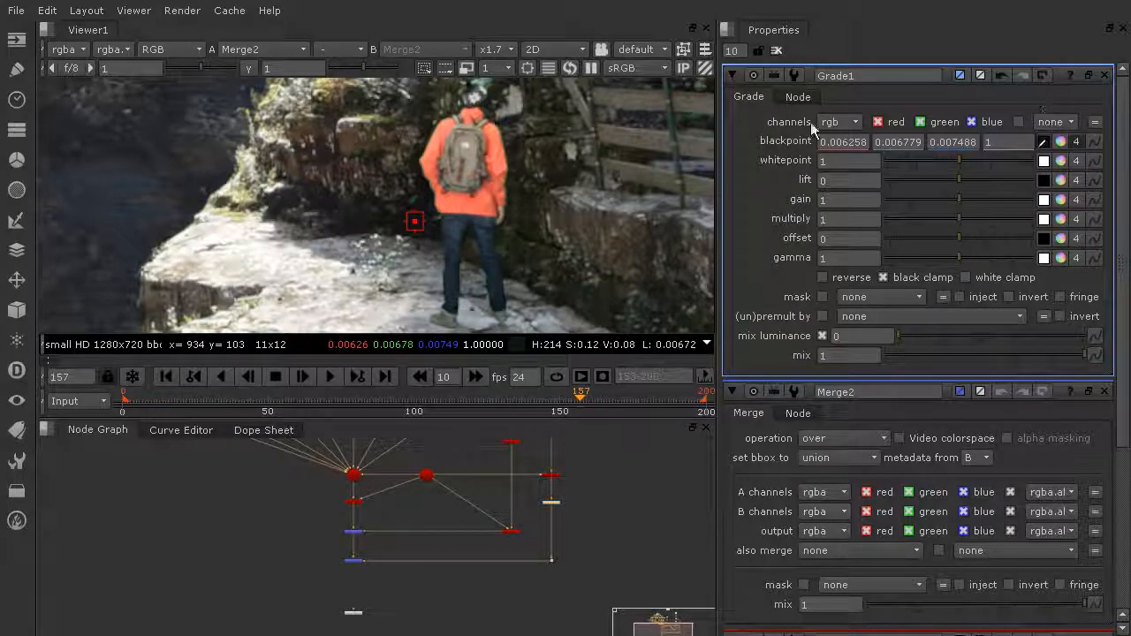
scroll(605, 131, down, 4)
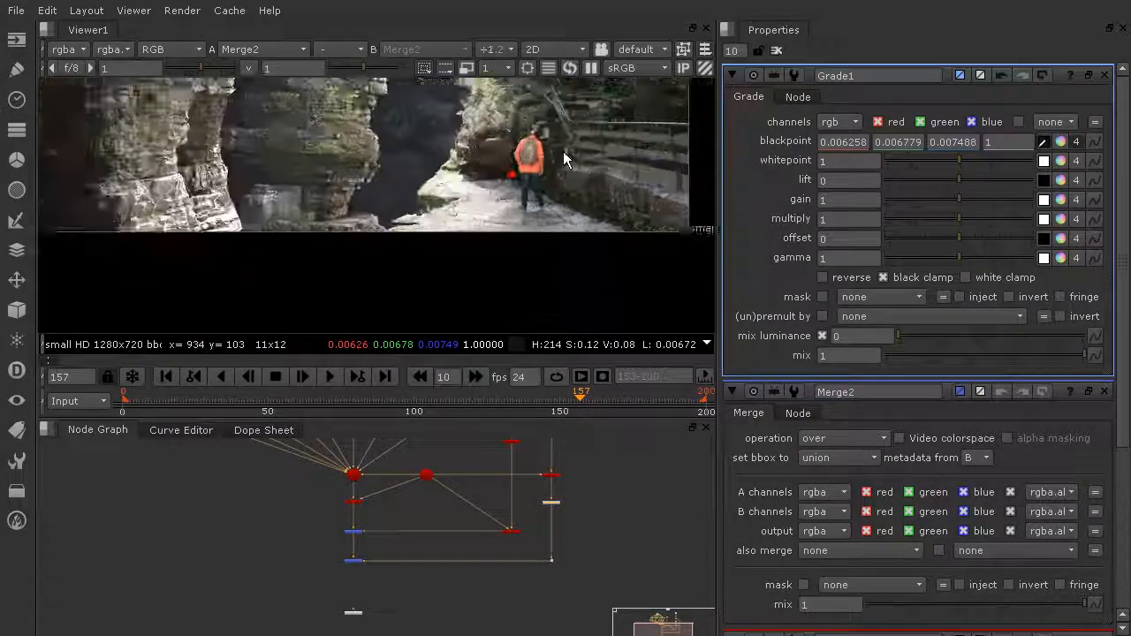
scroll(561, 145, up, 4)
middle_drag(515, 158, 542, 70)
middle_drag(545, 196, 545, 88)
scroll(436, 199, up, 5)
scroll(402, 225, up, 8)
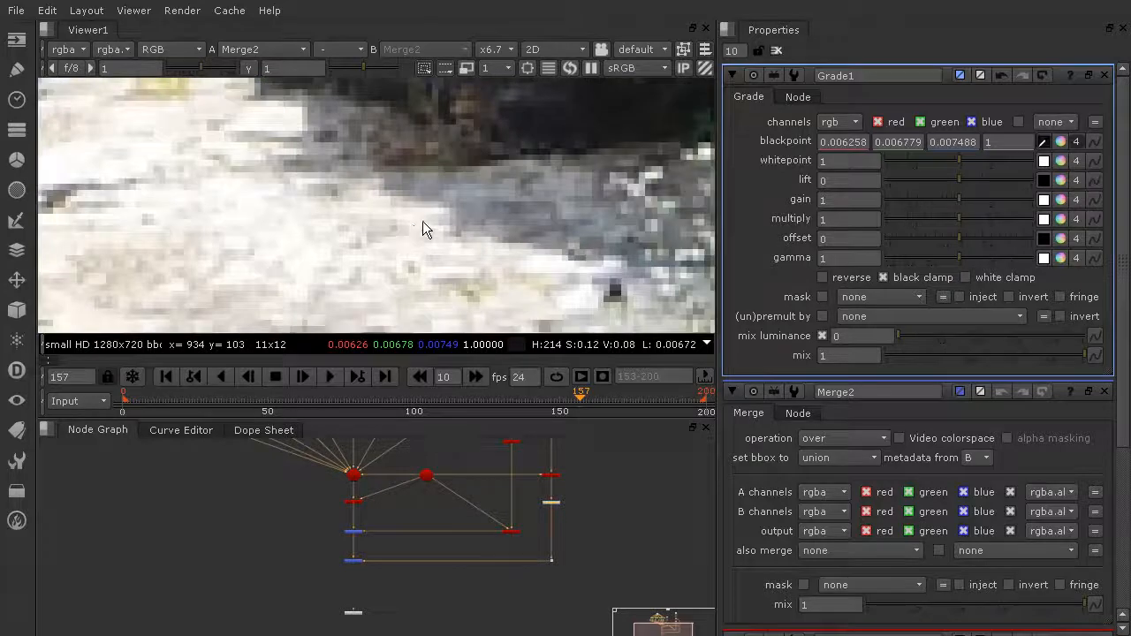
scroll(416, 223, up, 2)
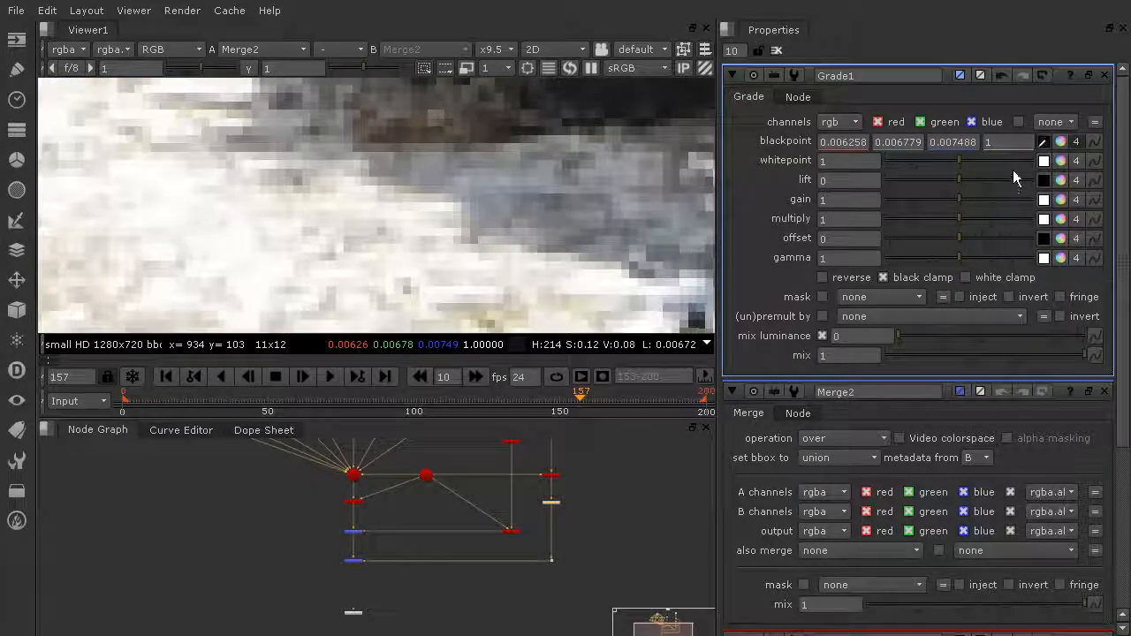
- Sample the whitepoint from a bright rock patch, giving 0.921143, 0.885742, 0.816406
click(1043, 161)
ctrl+click(363, 208)
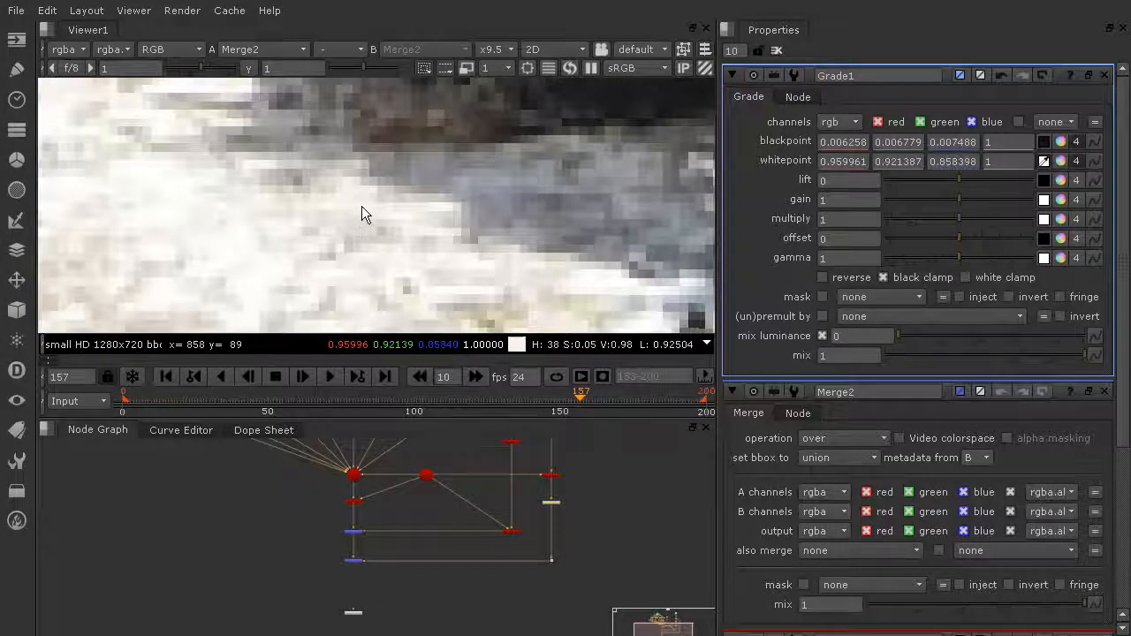
scroll(530, 200, down, 5)
scroll(575, 191, down, 4)
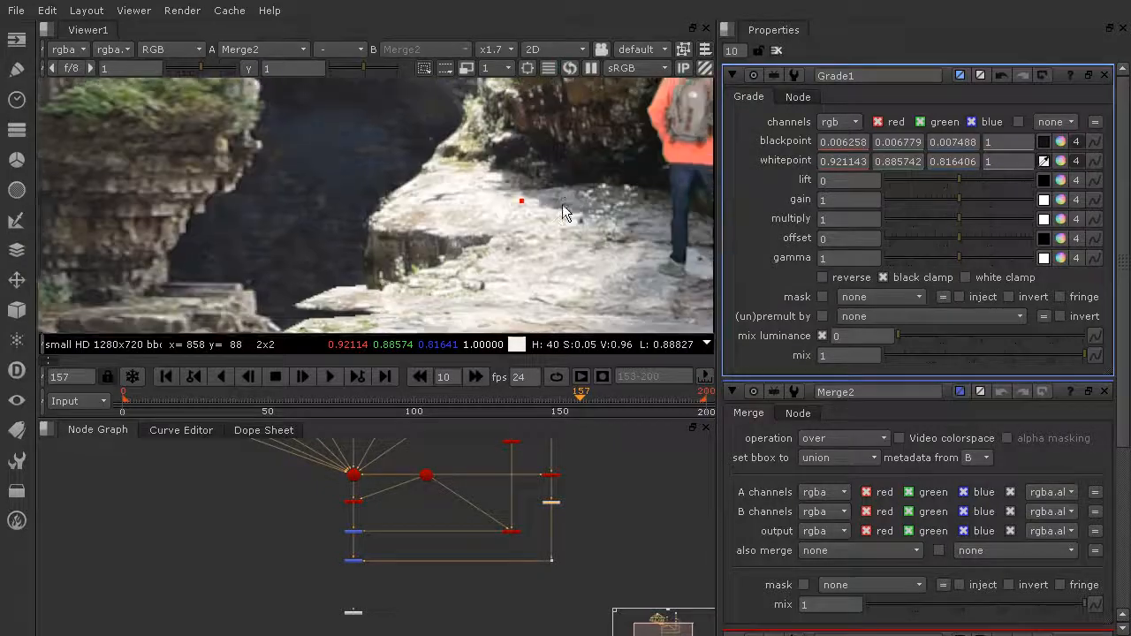
middle_drag(568, 183, 542, 185)
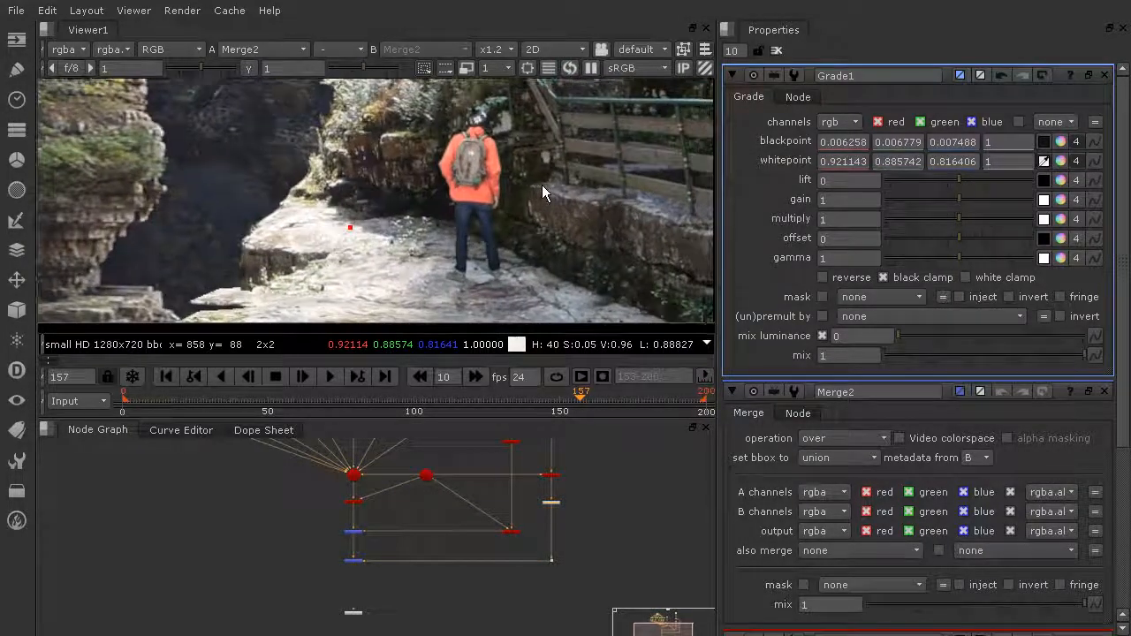
- Nudge the Dot on the right-hand pipe slightly upward
click(552, 503)
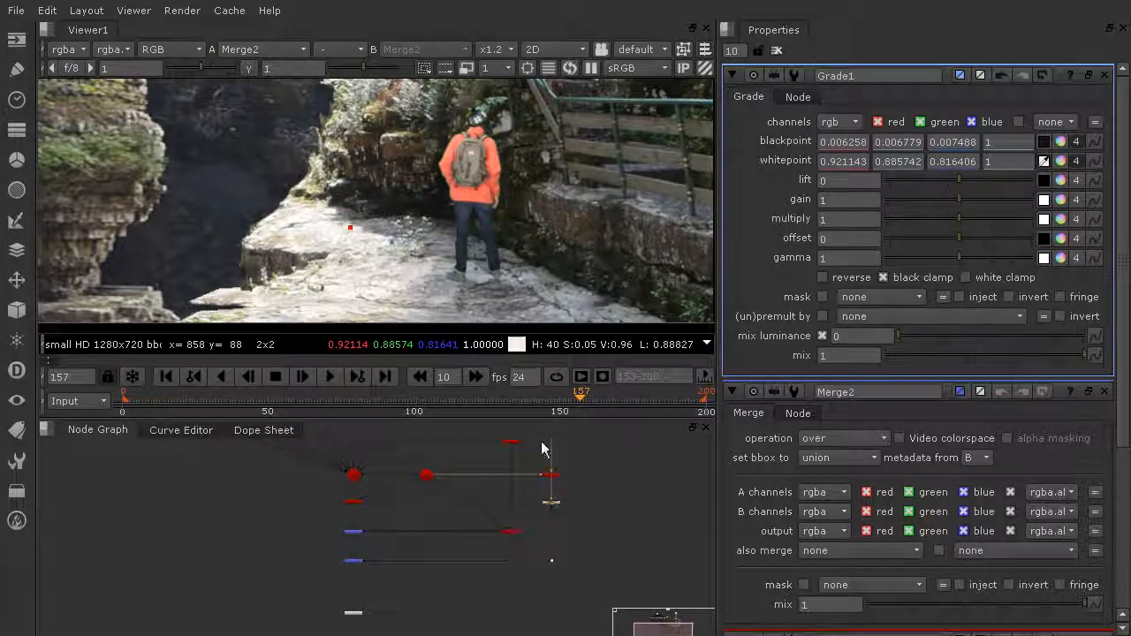
scroll(505, 155, up, 3)
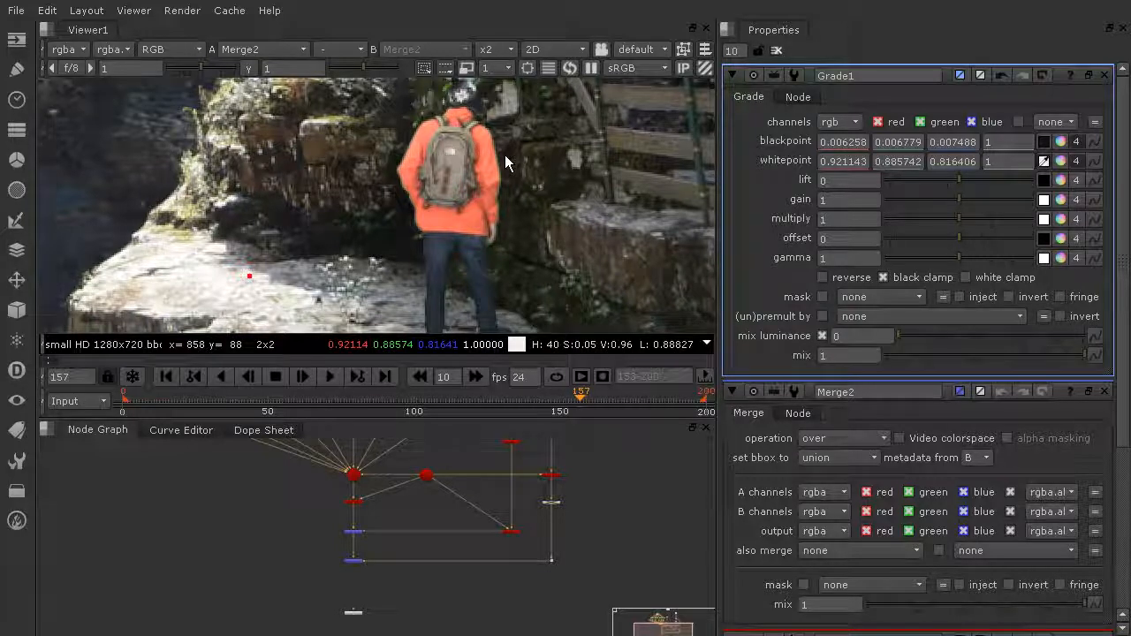
scroll(505, 157, down, 5)
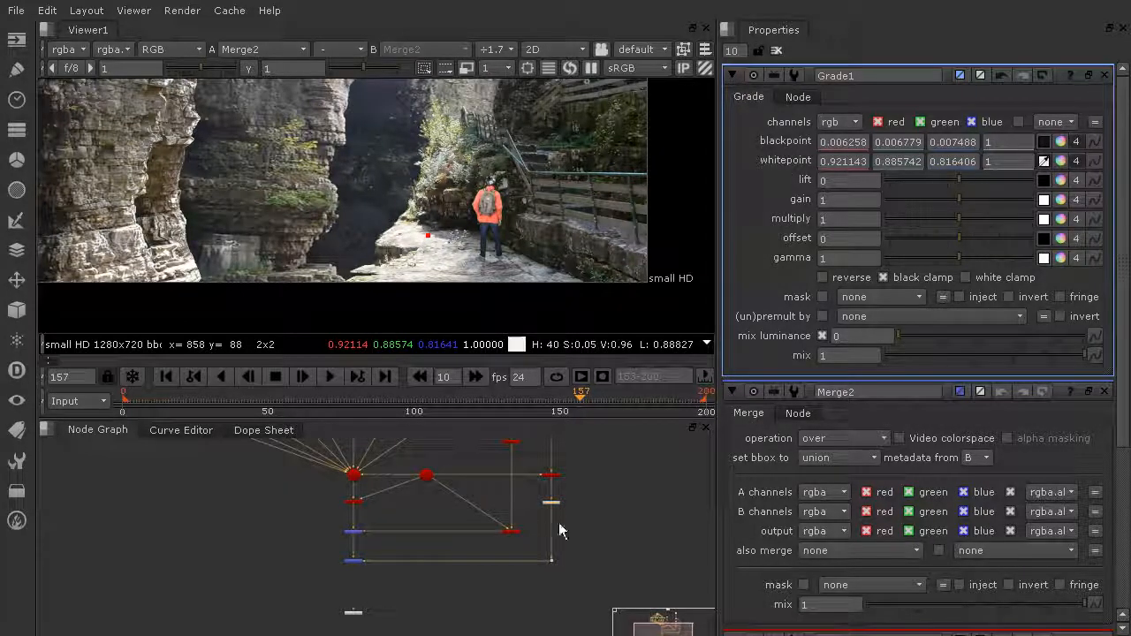
drag(552, 502, 554, 495)
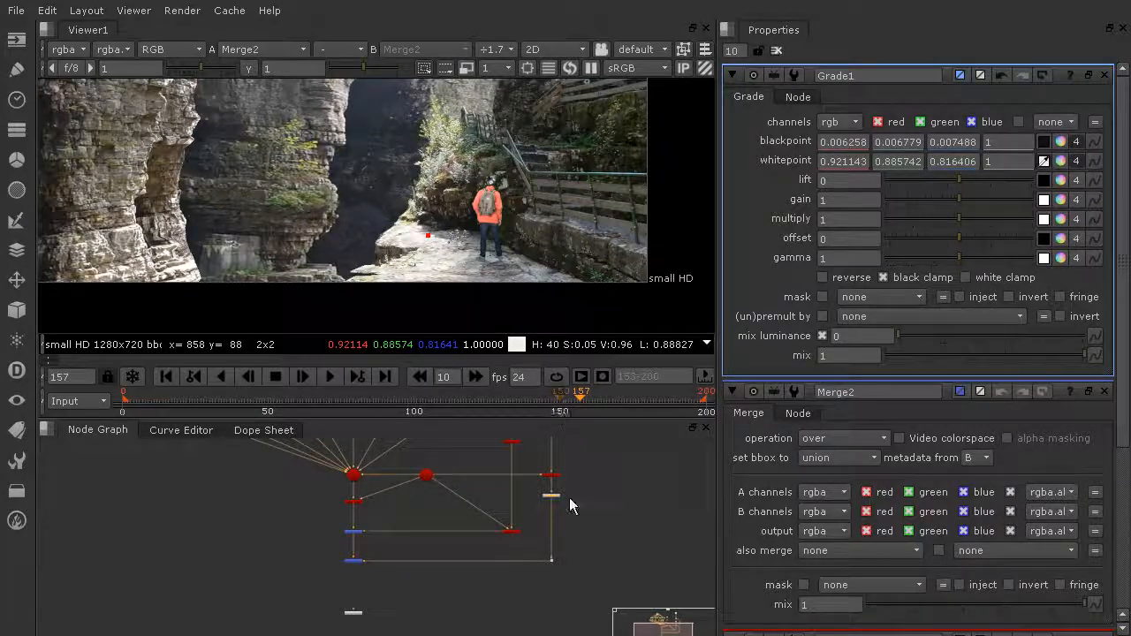
click(578, 523)
- Select Grade1 and frame the hiker in the Viewer to review the grade
click(551, 495)
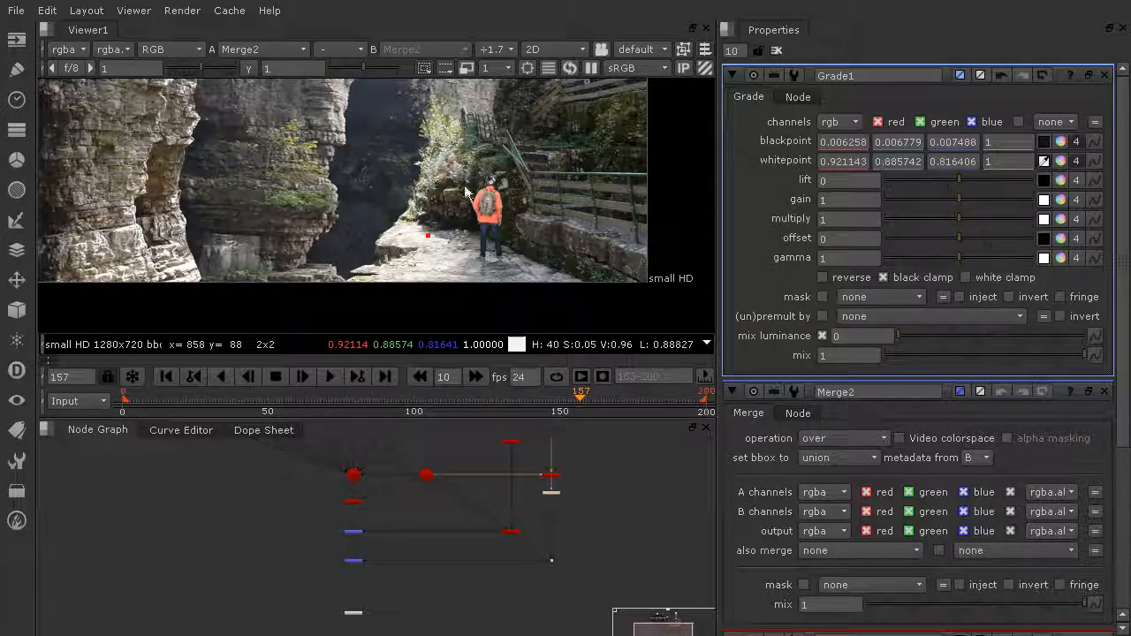
scroll(472, 220, down, 4)
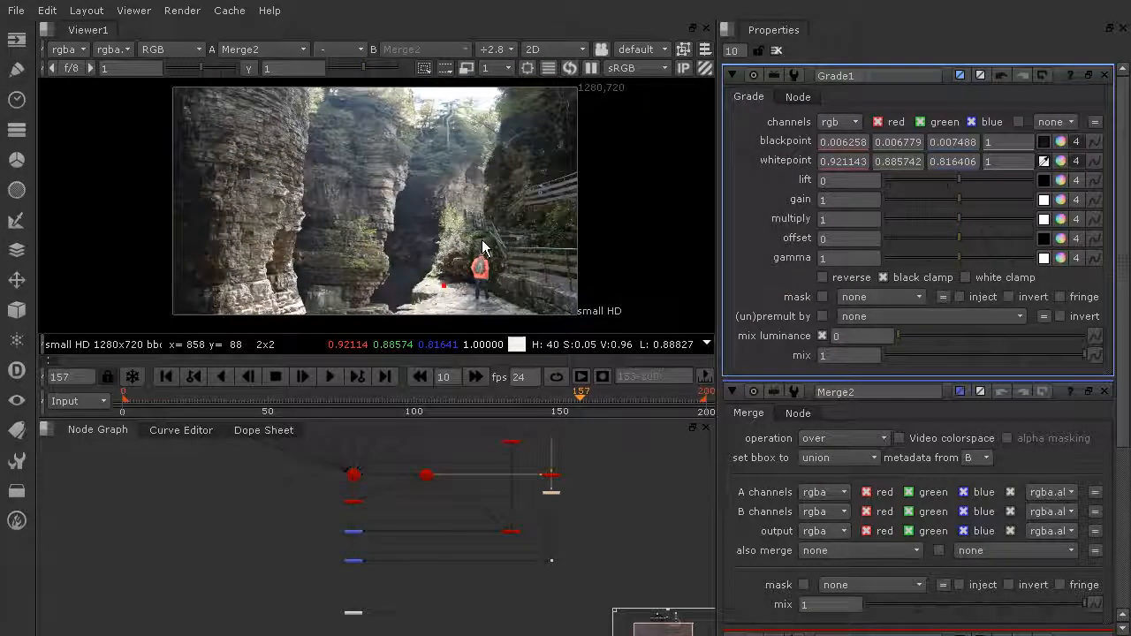
scroll(482, 248, up, 4)
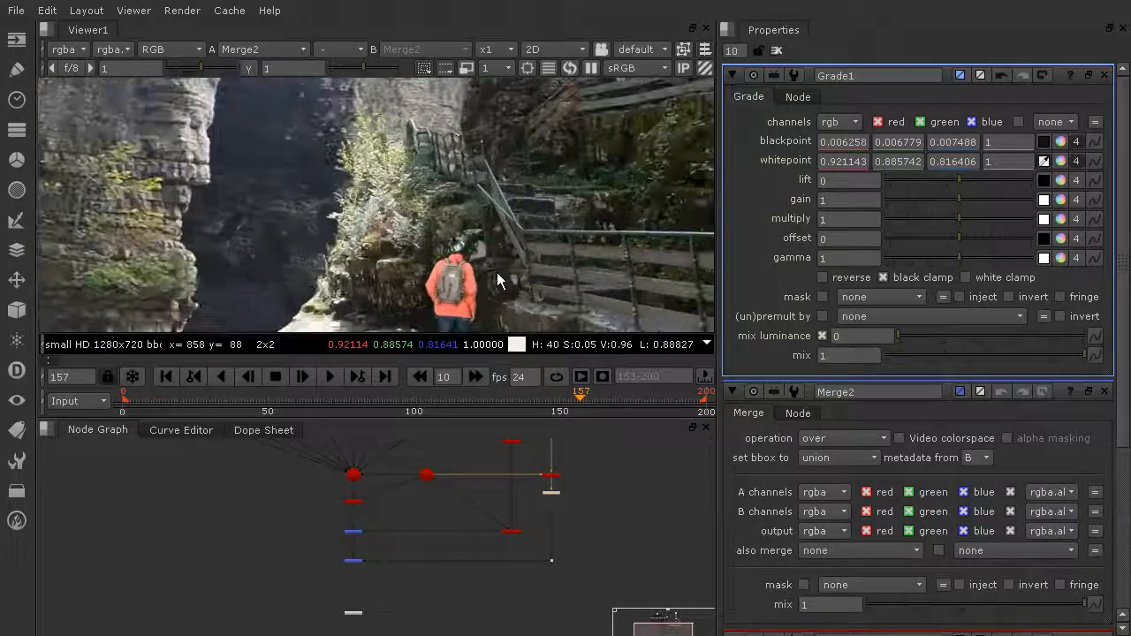
middle_drag(496, 273, 493, 142)
scroll(494, 185, up, 2)
scroll(516, 190, down, 1)
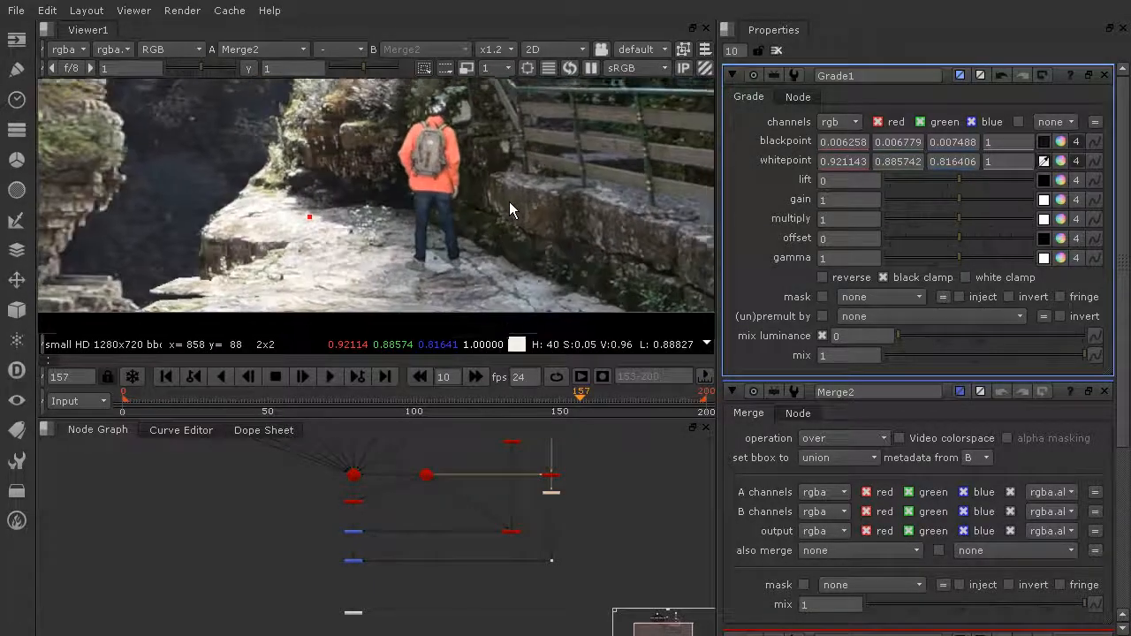
scroll(521, 488, up, 4)
click(546, 511)
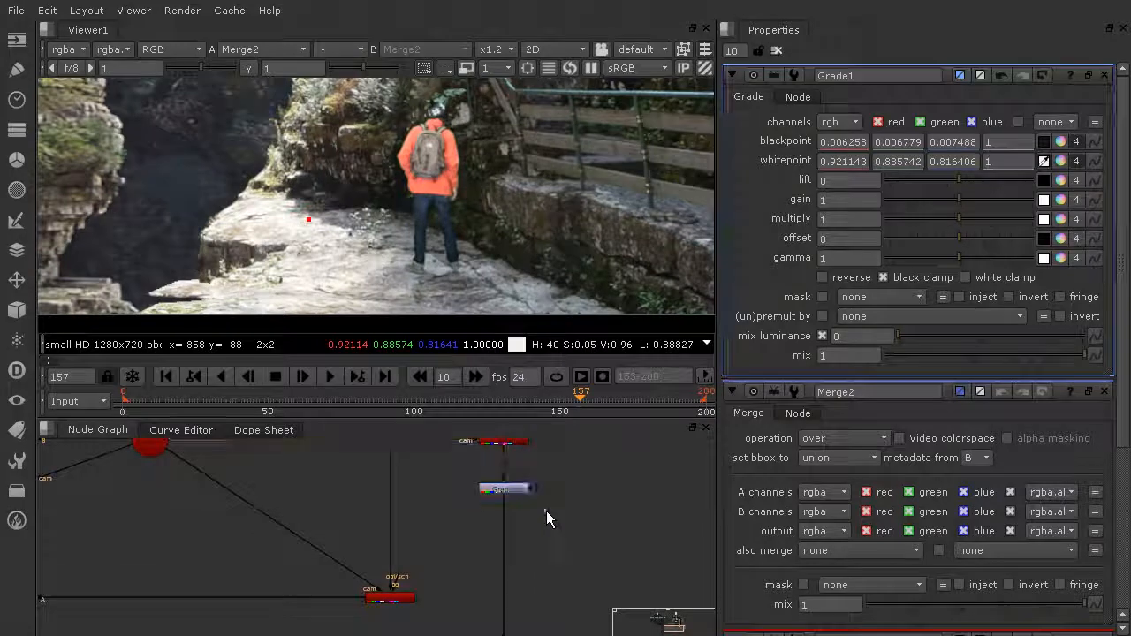
- Add a ColorCorrect2 node inline below Grade1
key(Tab)
text(col)
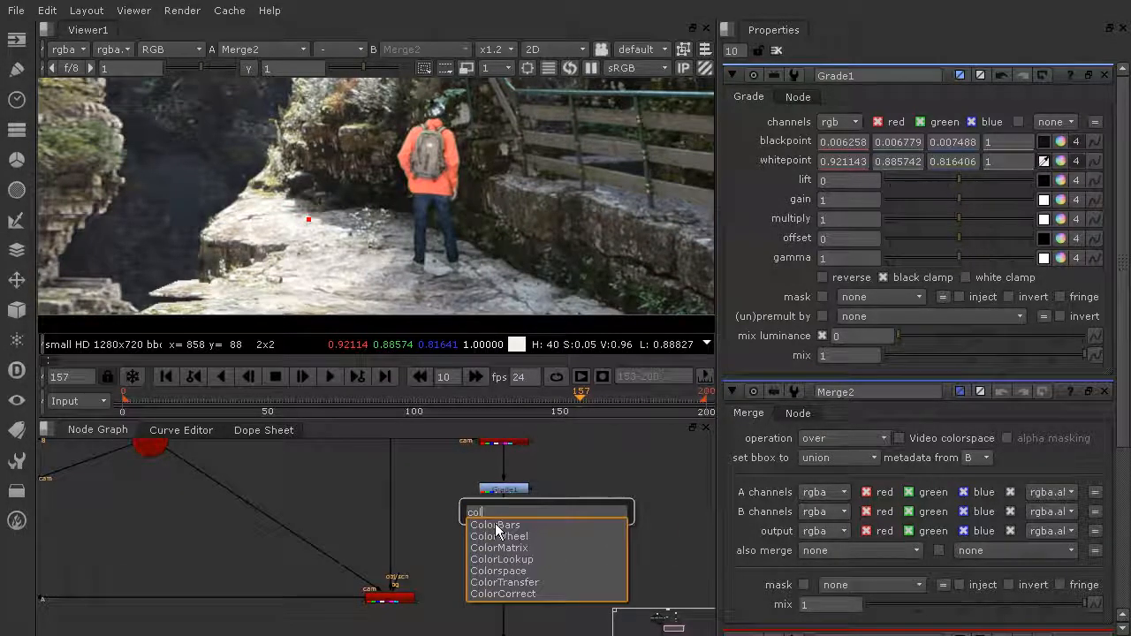
click(523, 595)
drag(562, 520, 519, 525)
- Lower ColorCorrect2's master saturation and drop master gain to 0.52
drag(955, 156, 953, 156)
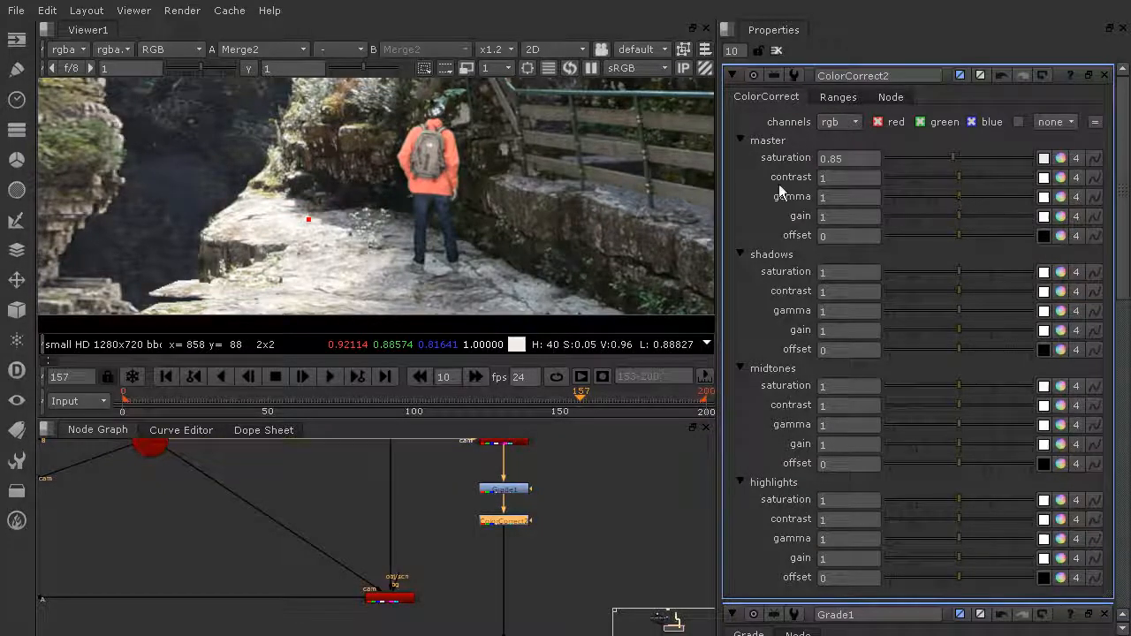
scroll(461, 134, down, 3)
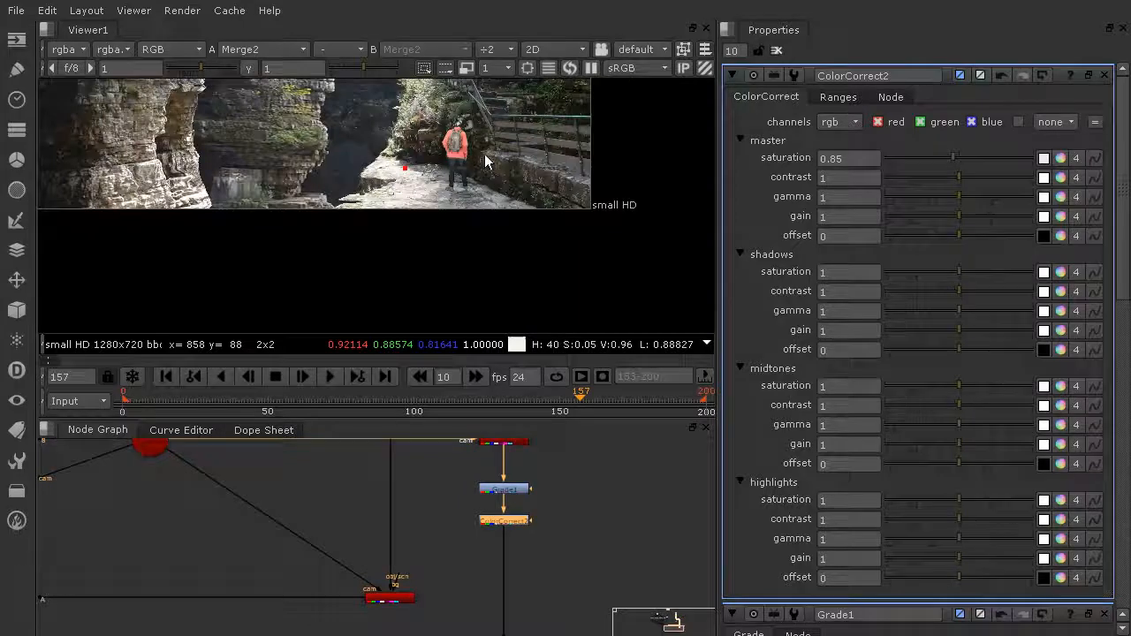
scroll(506, 146, down, 1)
scroll(507, 137, up, 4)
drag(947, 212, 943, 212)
scroll(537, 127, down, 2)
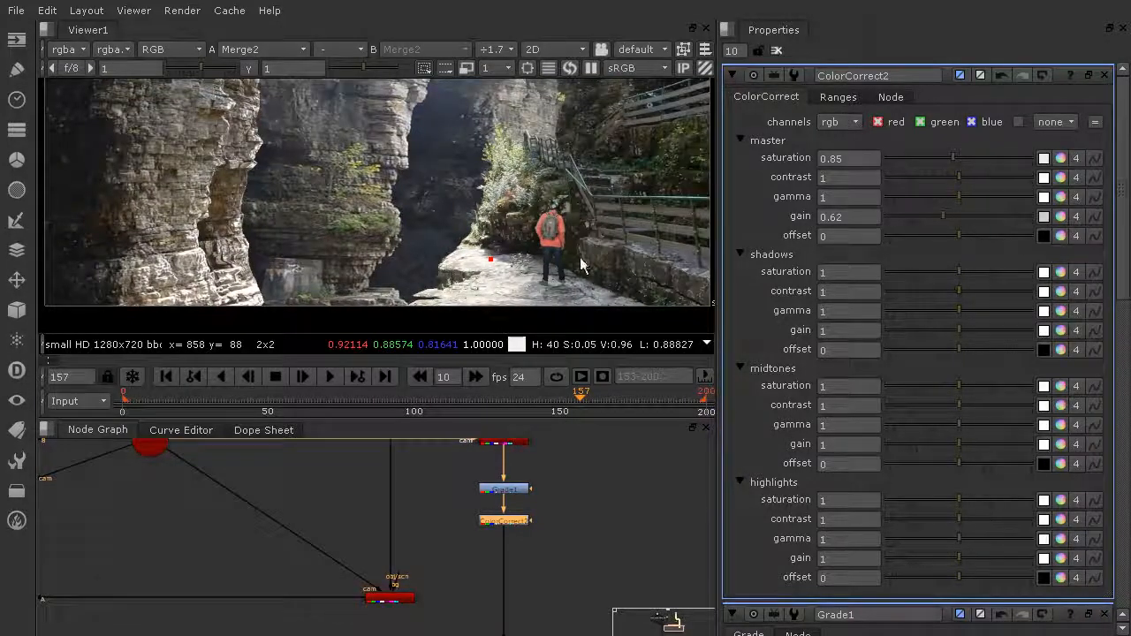
scroll(603, 228, up, 2)
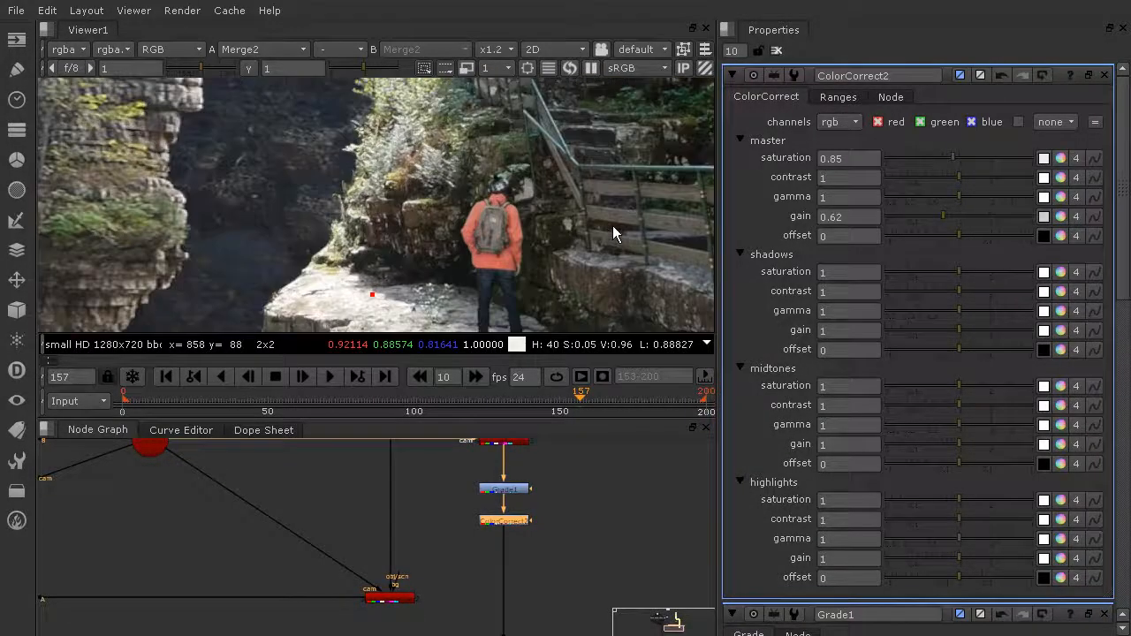
drag(943, 215, 966, 182)
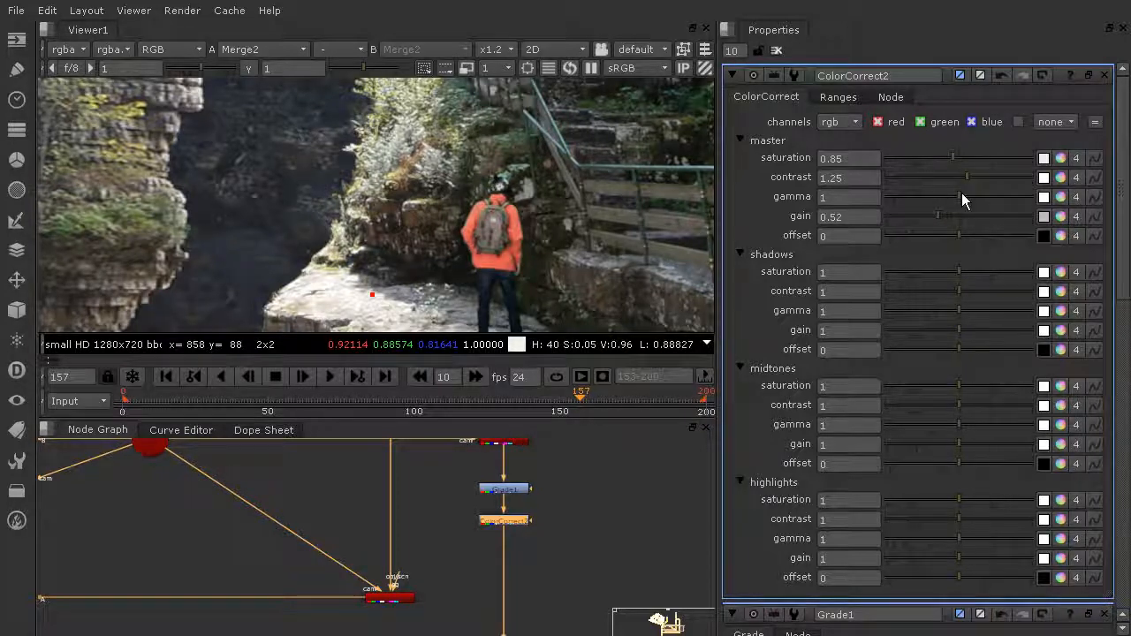
- Set master saturation to 0.7 and master contrast to 1.1
drag(952, 157, 947, 158)
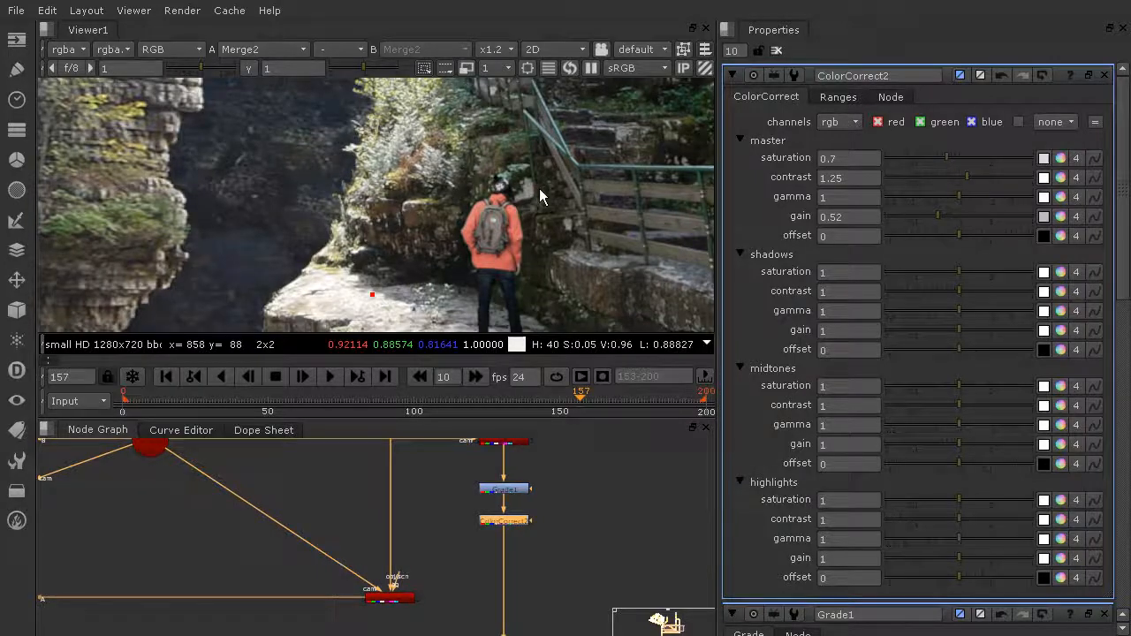
scroll(541, 190, down, 3)
scroll(533, 214, up, 6)
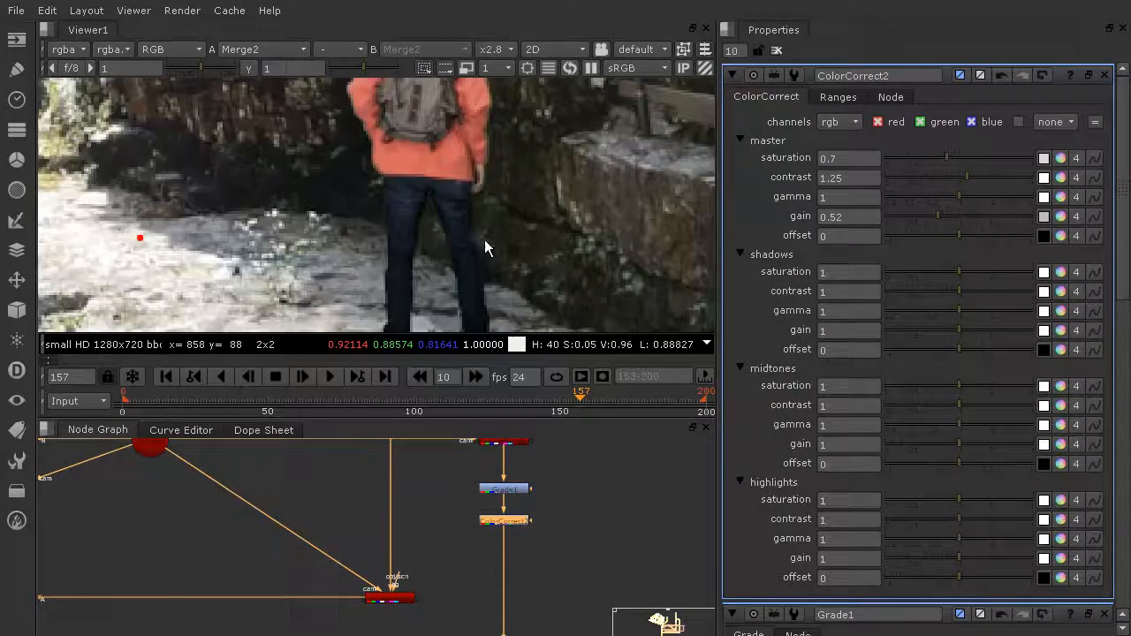
drag(966, 176, 963, 176)
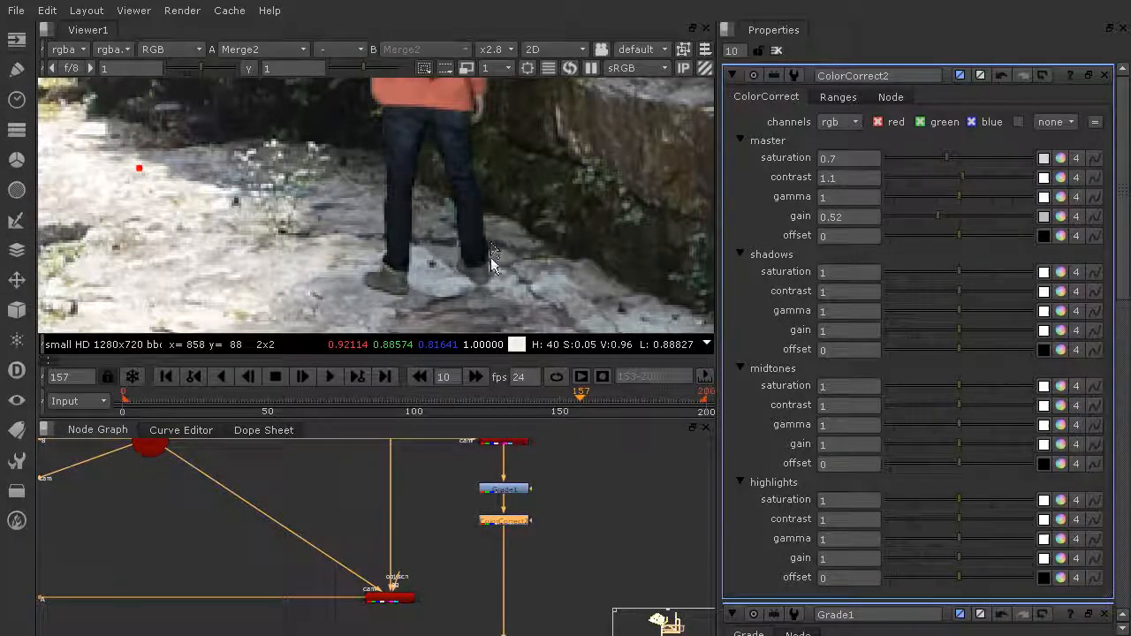
scroll(541, 235, down, 3)
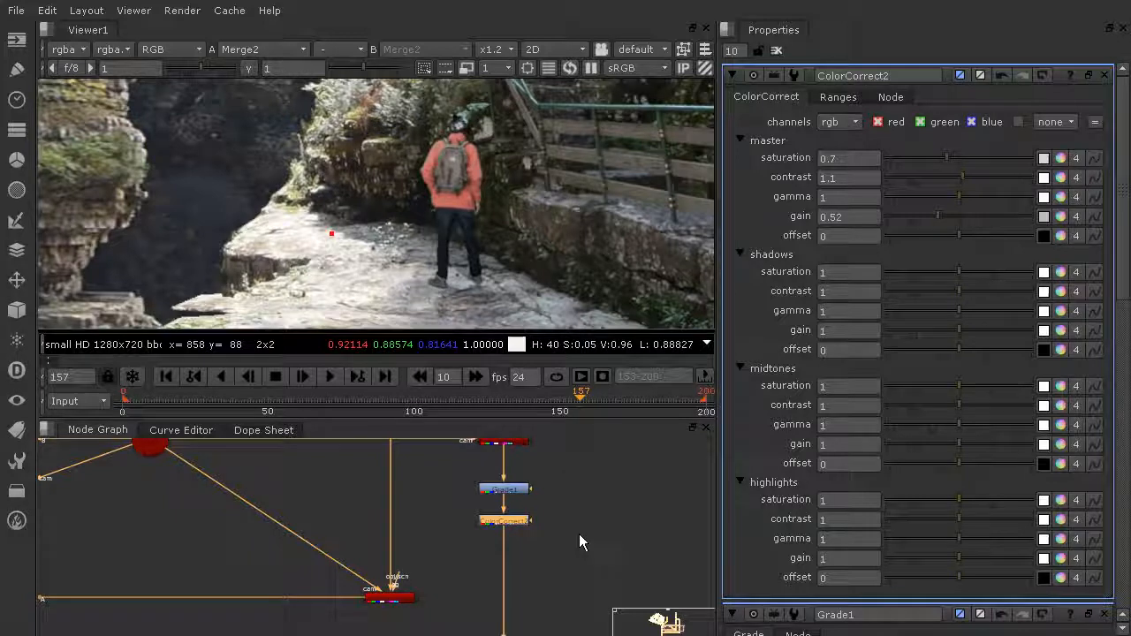
click(534, 555)
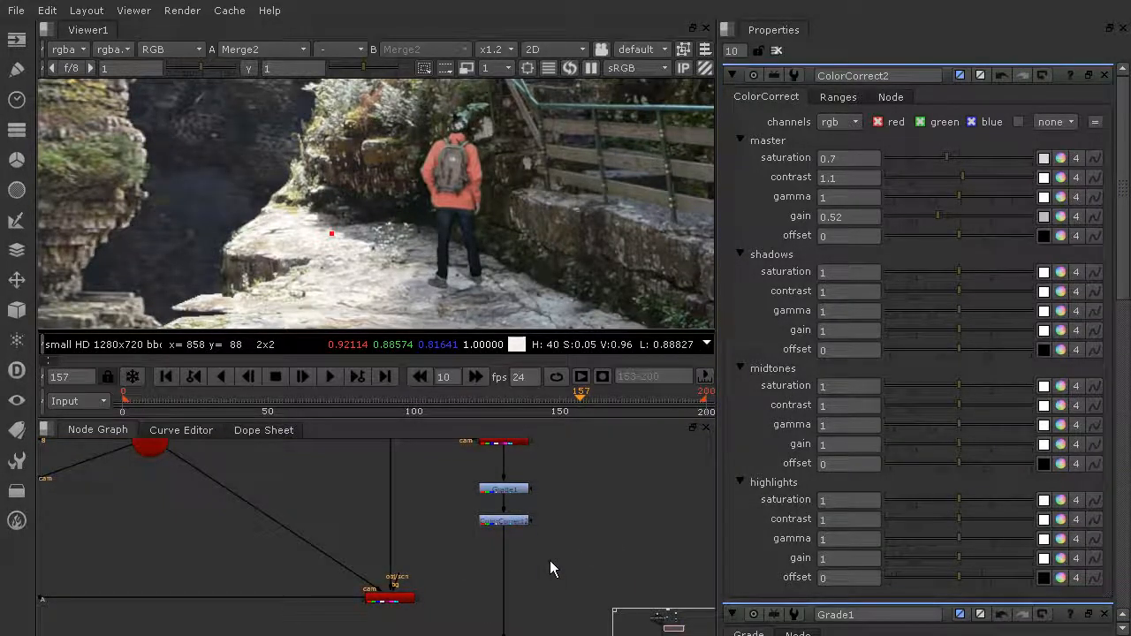
- Add a Grade2 node inline below ColorCorrect2
key(Tab)
text(grade)
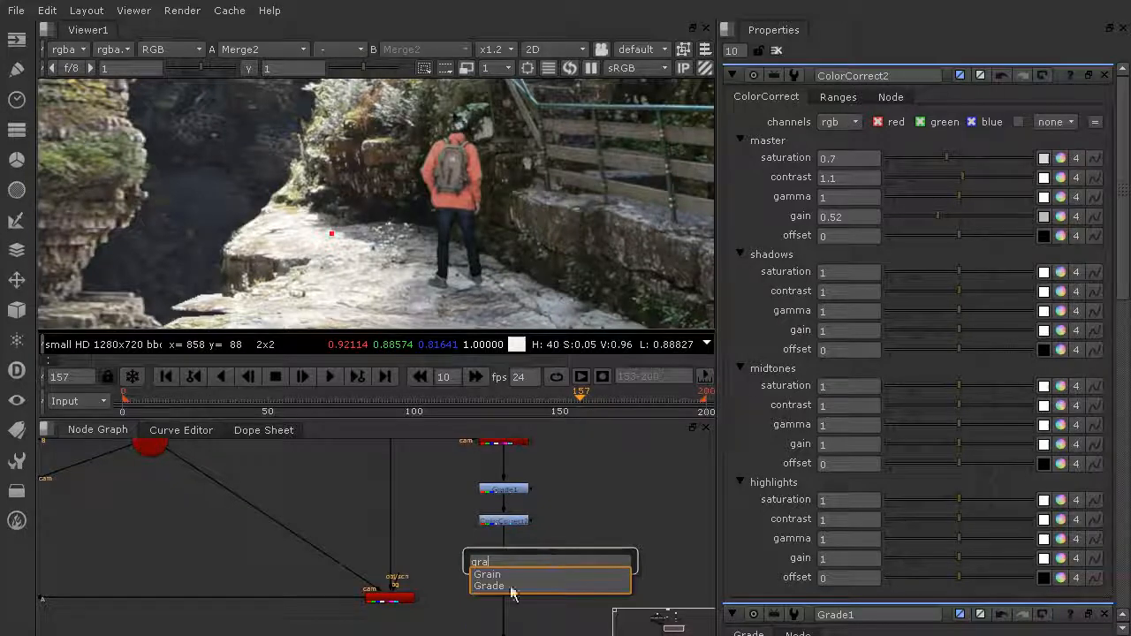
key(Return)
drag(563, 560, 518, 560)
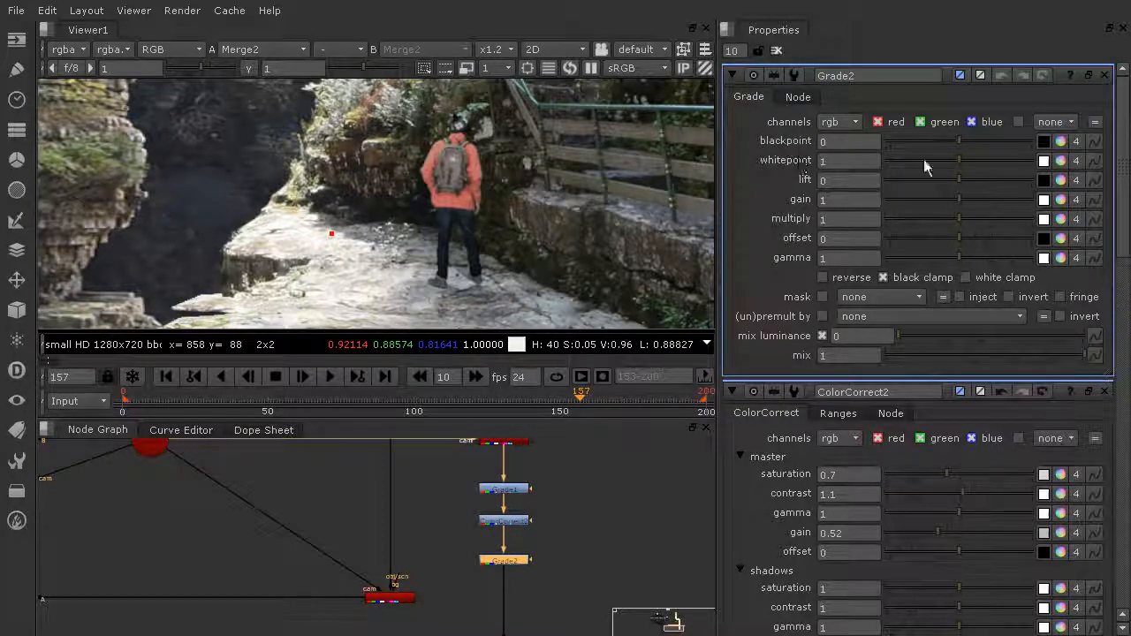
- Zoom the Viewer to about x1.7 and pan onto the hiker
scroll(580, 160, down, 5)
middle_drag(580, 160, 591, 213)
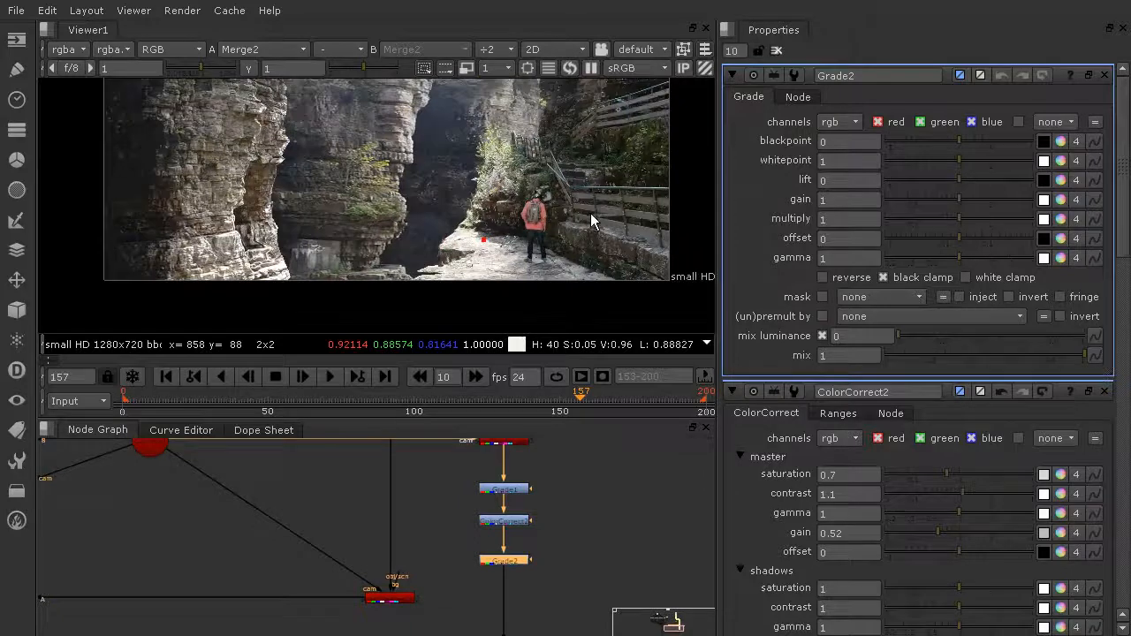
scroll(584, 226, up, 7)
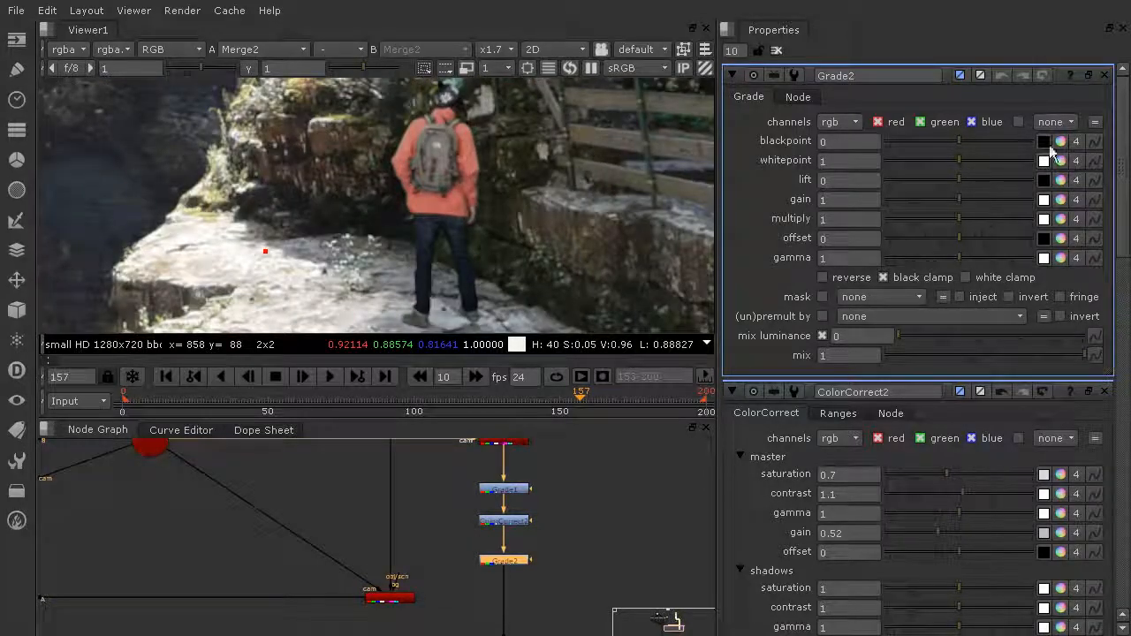
- Undo a first try, then tint Grade2's blackpoint to red 0.01, green -0.02, blue 0.01
click(1060, 141)
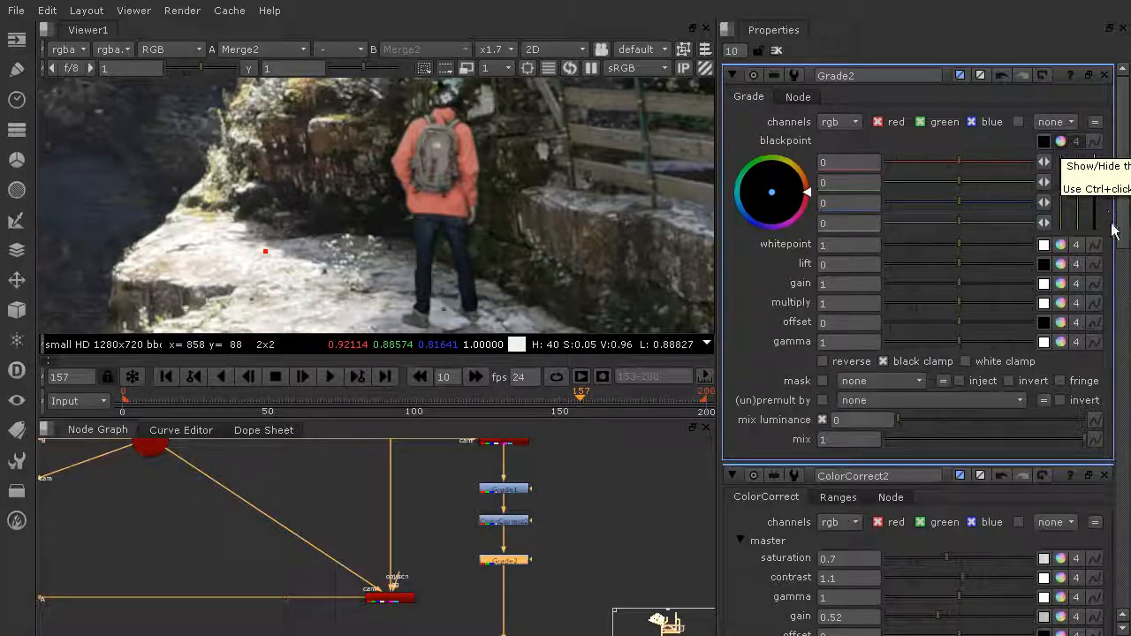
drag(1062, 192, 1064, 225)
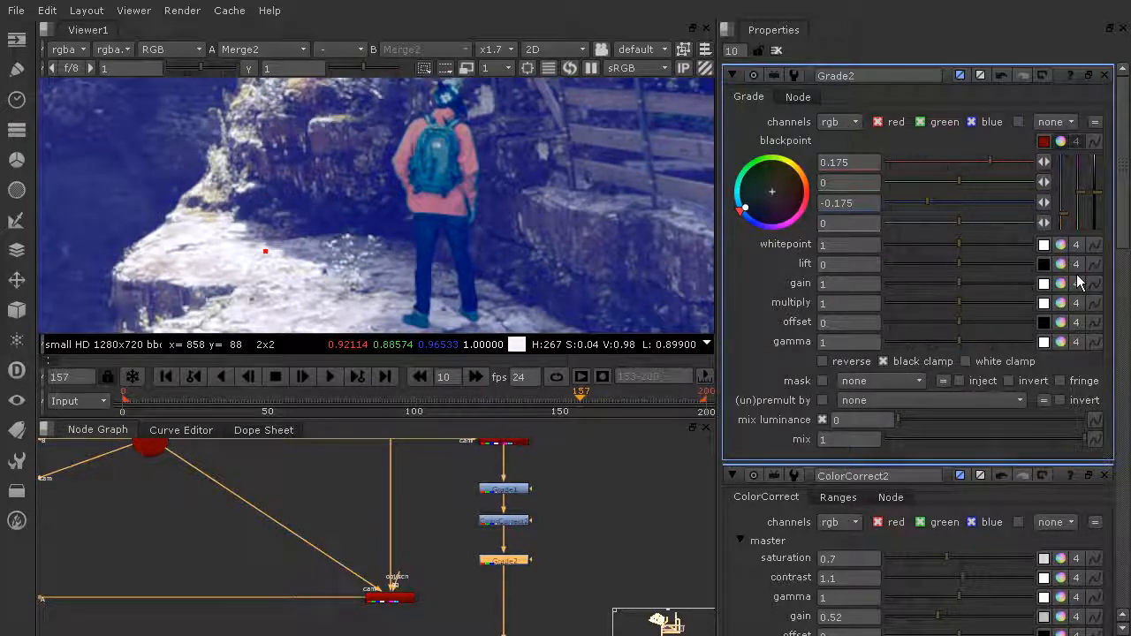
key(ctrl+z)
mouse_move(1080, 192)
mouse_down()
mouse_move(1083, 173)
mouse_move(1079, 218)
mouse_move(1080, 190)
mouse_up()
scroll(545, 187, down, 4)
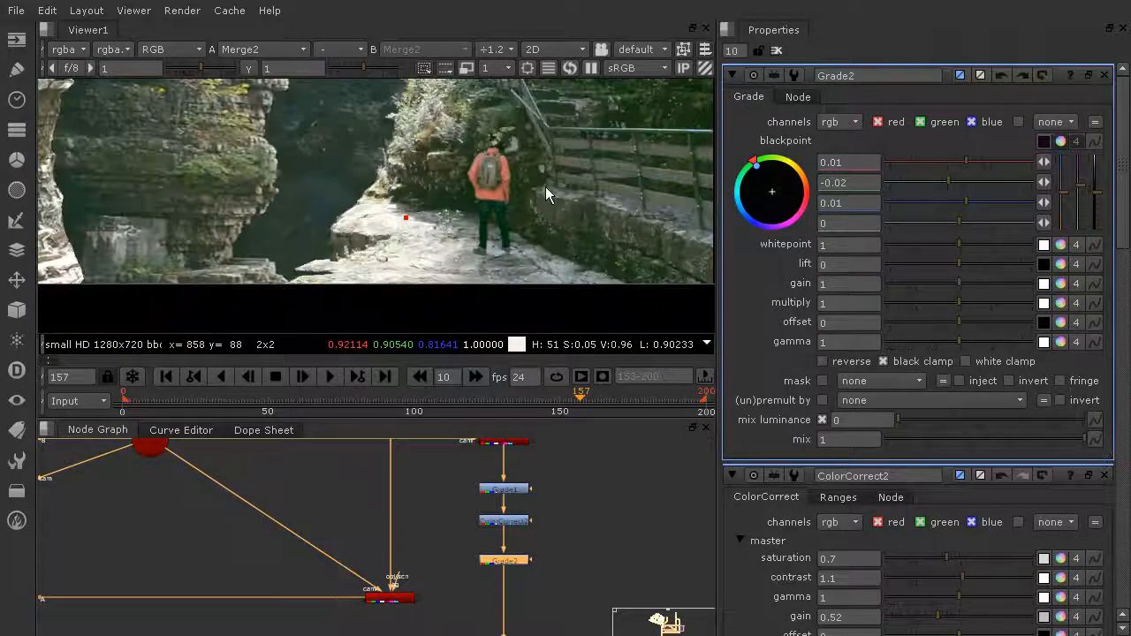
scroll(546, 187, down, 4)
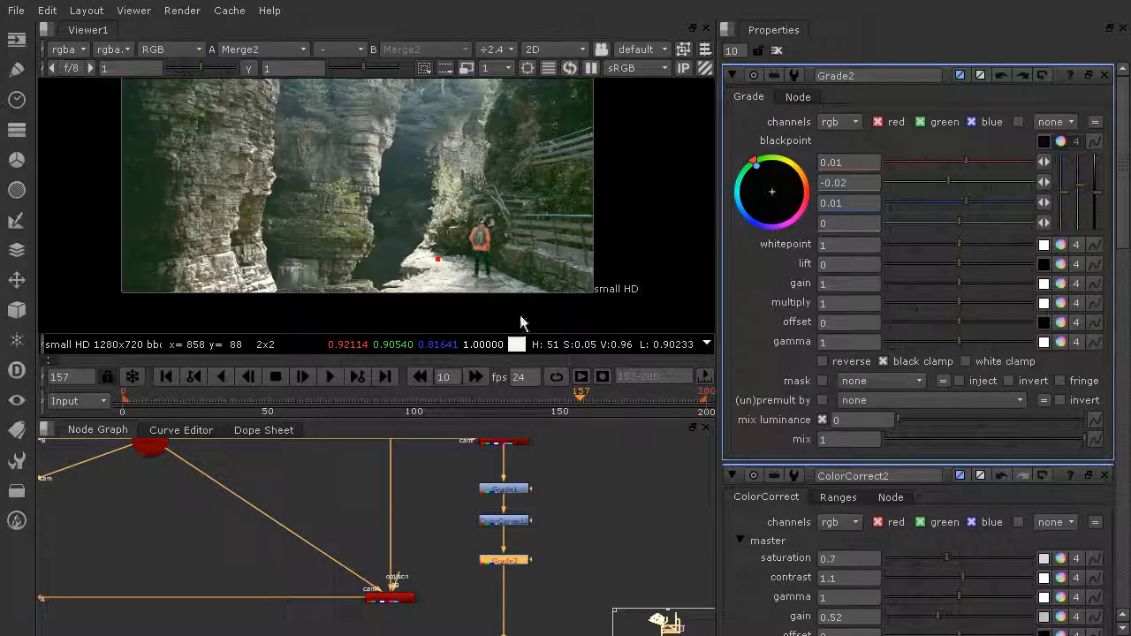
scroll(527, 296, up, 3)
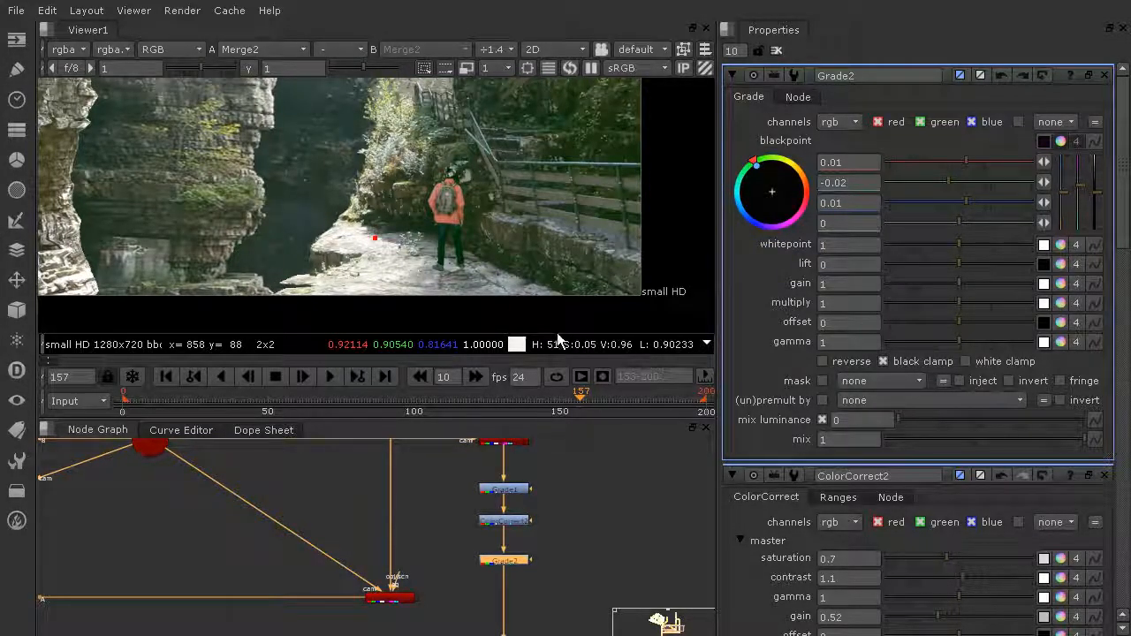
scroll(425, 136, down, 3)
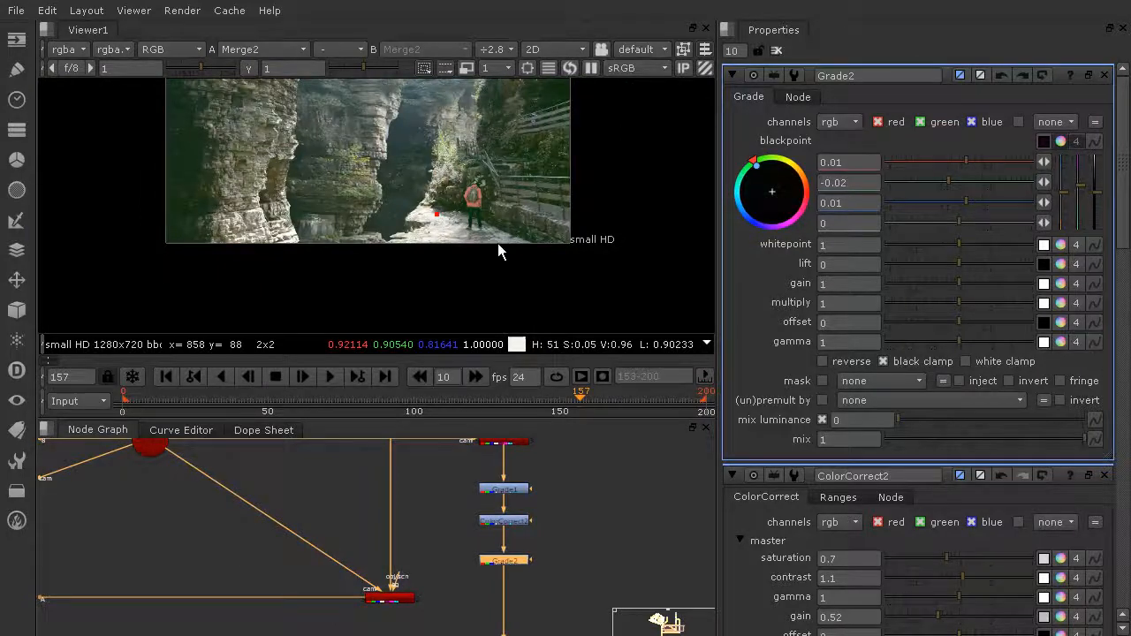
scroll(497, 251, up, 5)
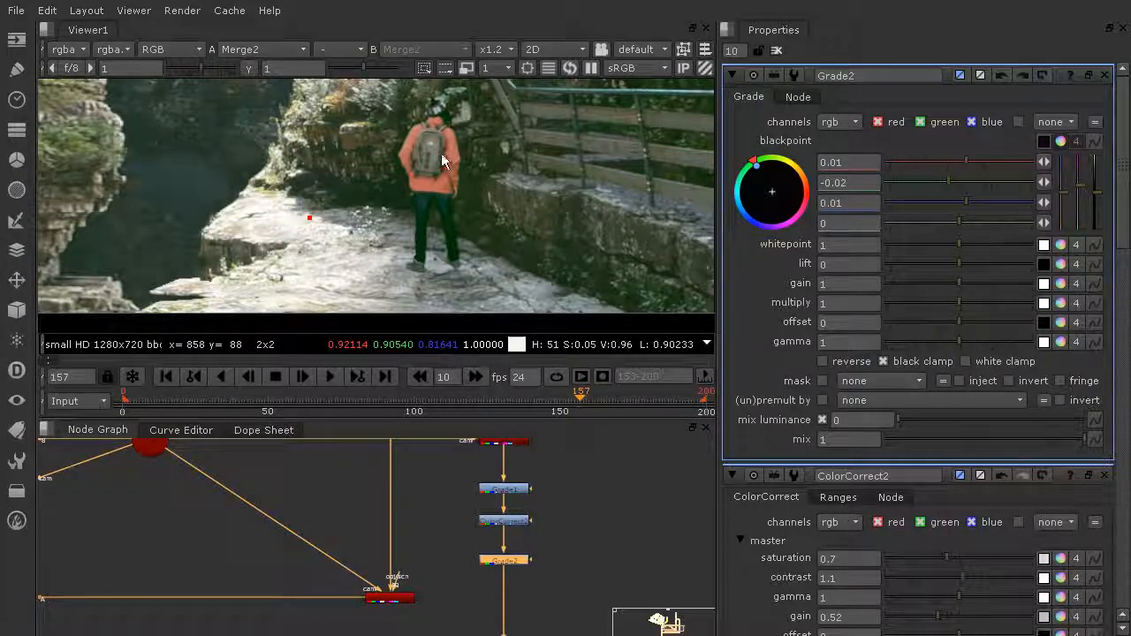
- Set Grade2's (un)premult by channel to rgba.alpha
click(870, 402)
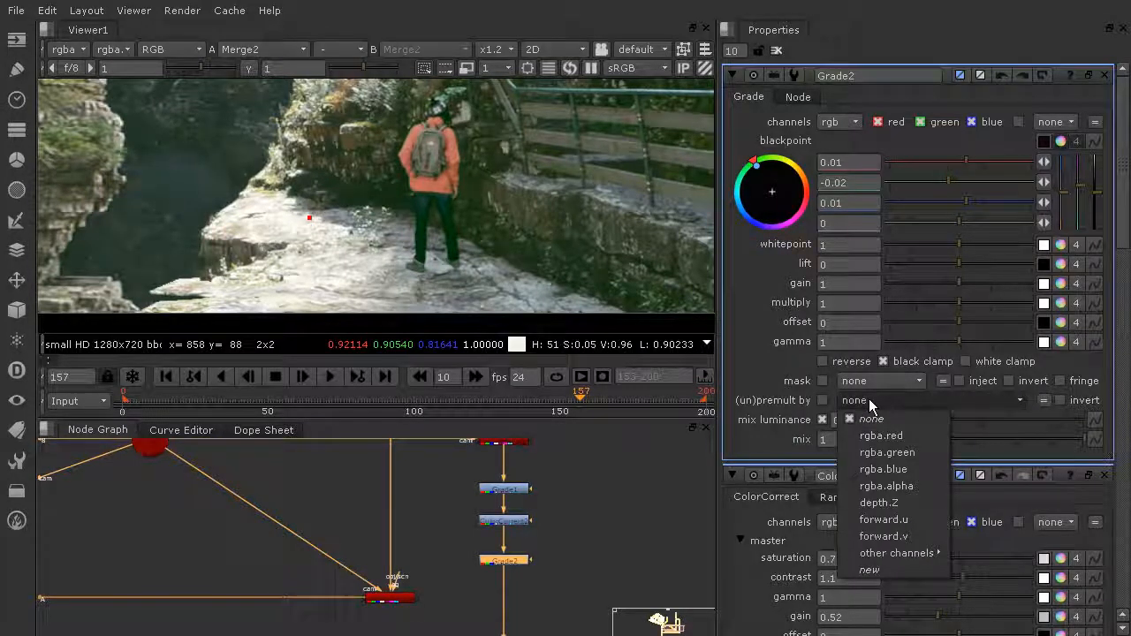
click(905, 486)
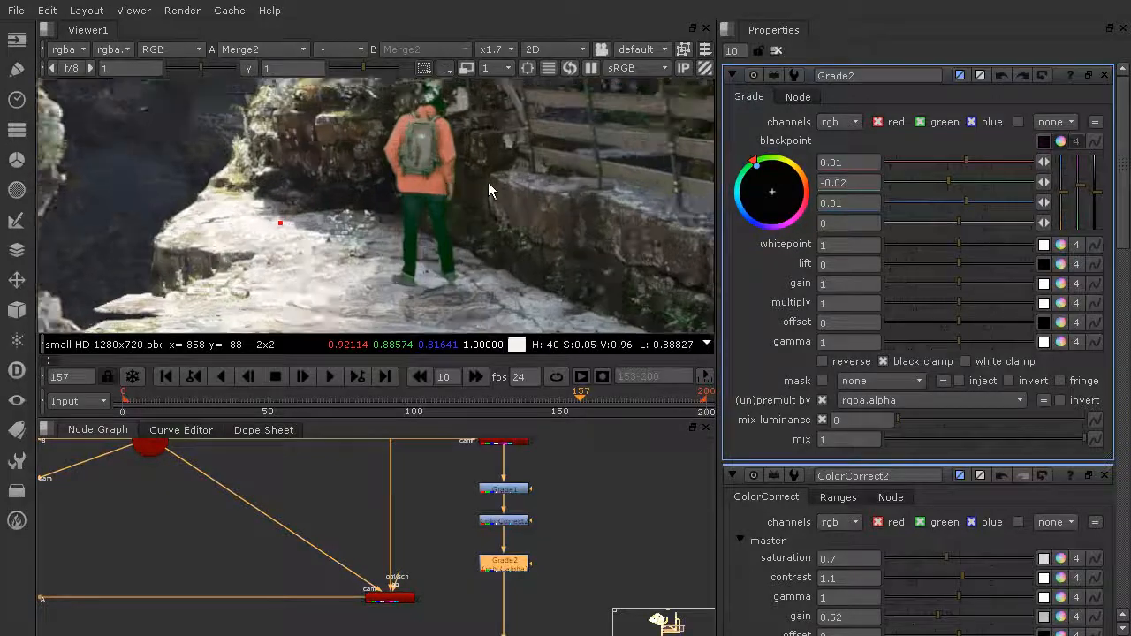
scroll(487, 182, up, 4)
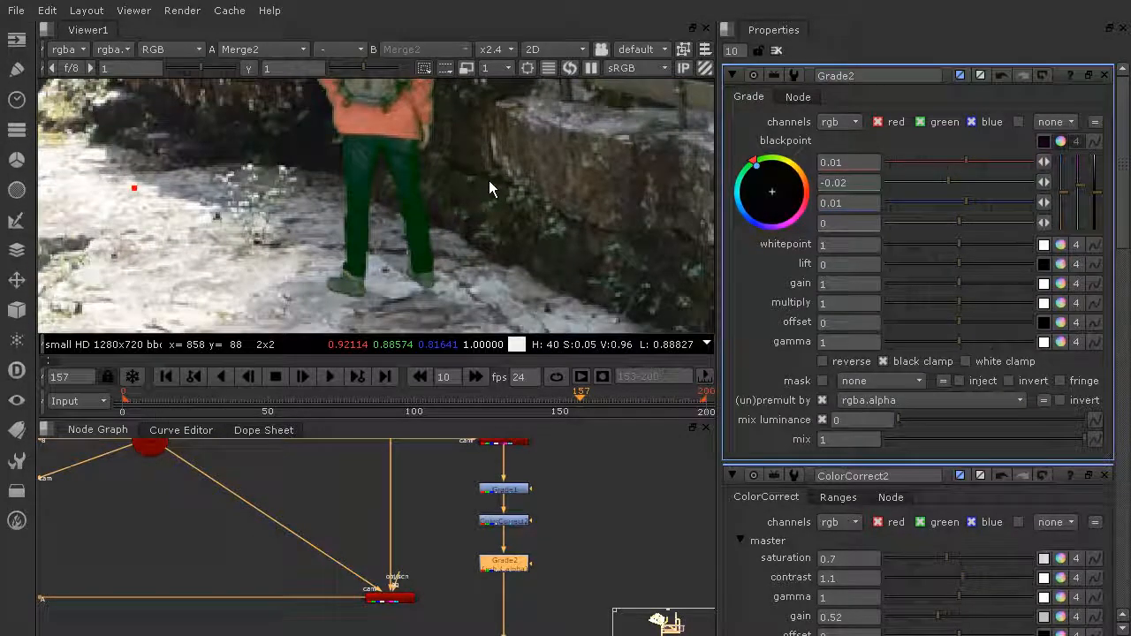
- Reduce Grade2's blackpoint tint to 0.001667 / -0.003333 / 0.001667
scroll(489, 173, down, 1)
middle_drag(489, 174, 493, 261)
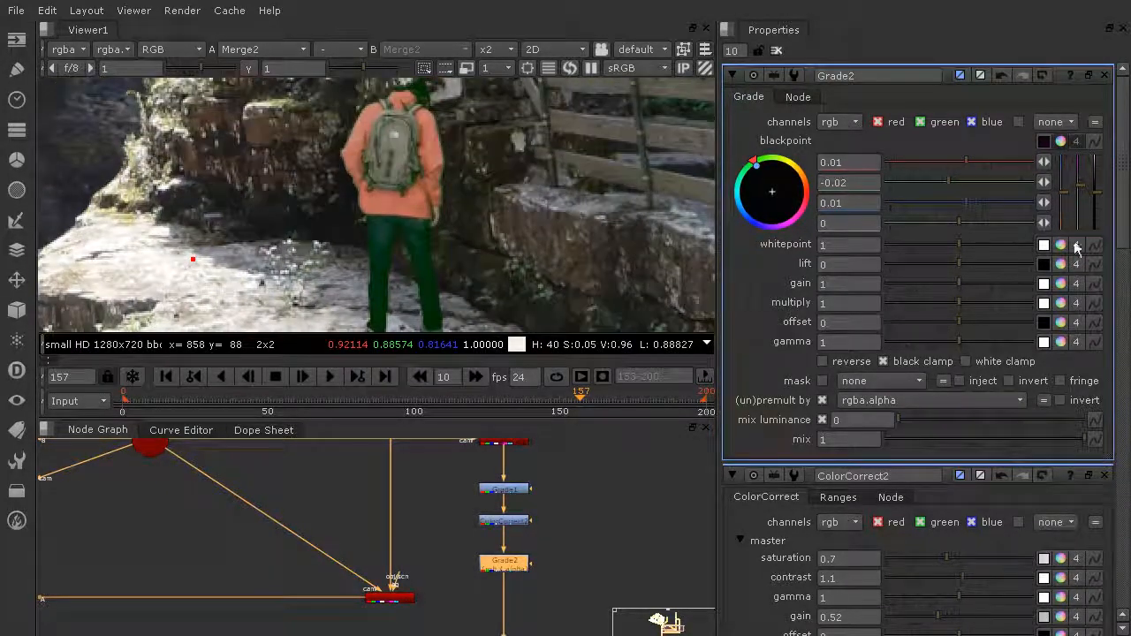
drag(1081, 189, 1085, 200)
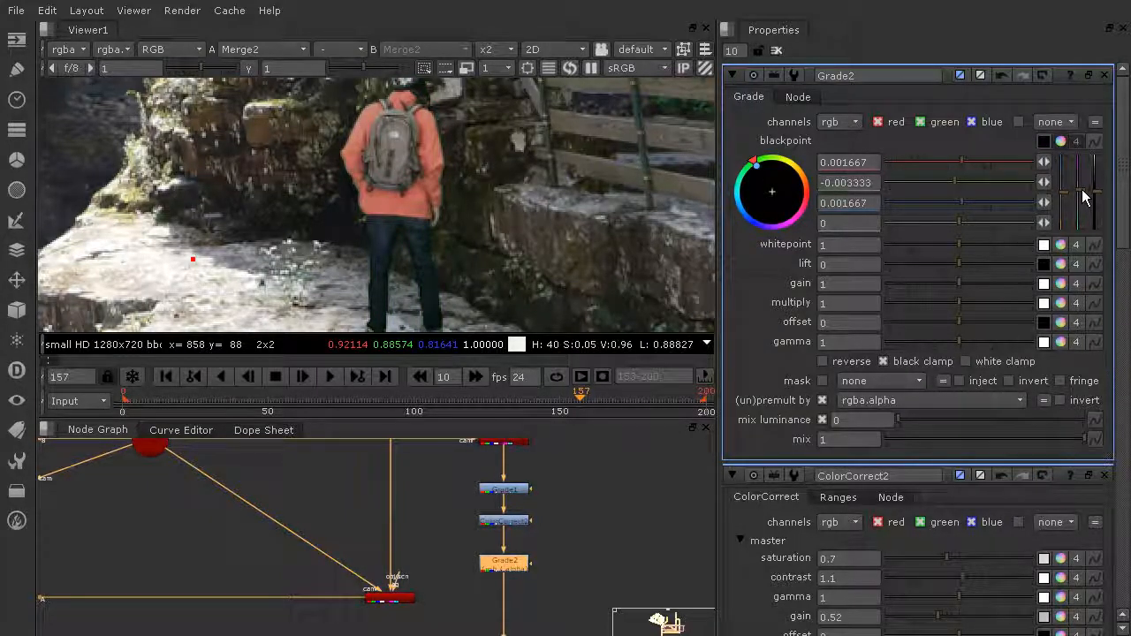
scroll(407, 198, down, 3)
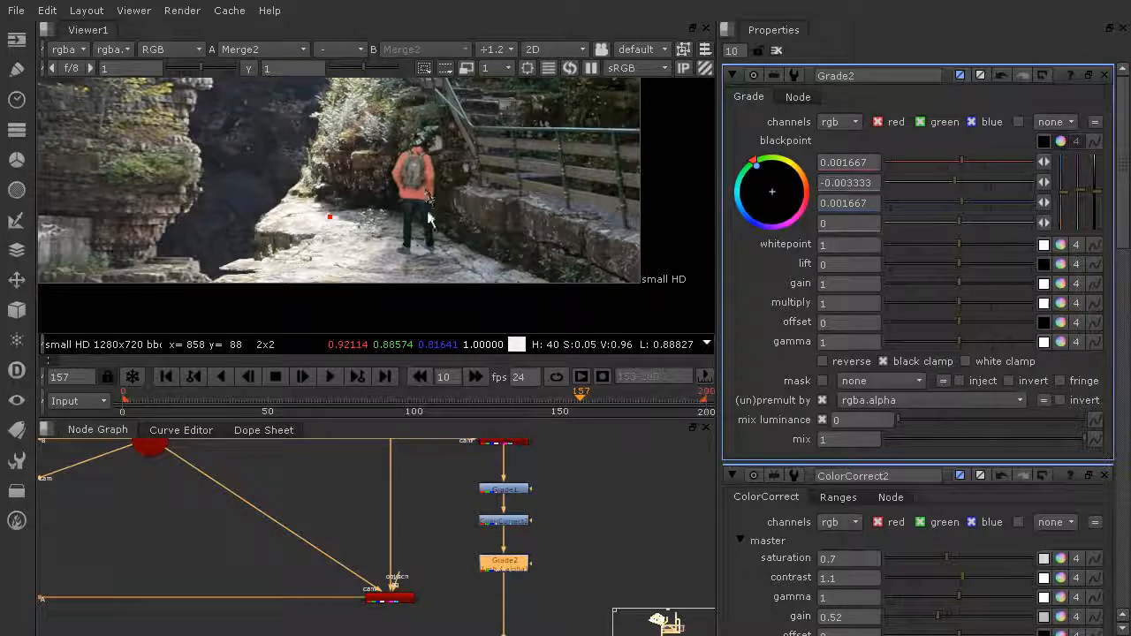
- Undo a first attempt, then set Grade2's whitepoint RGB to 1.083335 / 0.833335 / 1.083335
click(1062, 245)
drag(1081, 304, 1085, 343)
key(ctrl+z)
key(ctrl+z)
scroll(420, 195, up, 7)
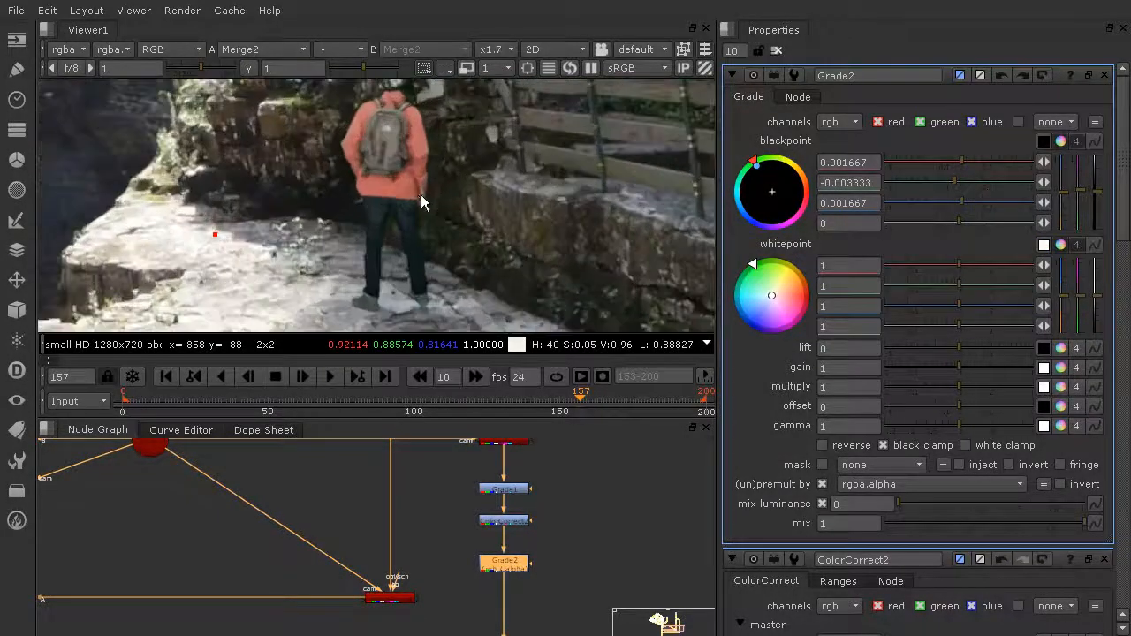
middle_drag(483, 188, 499, 259)
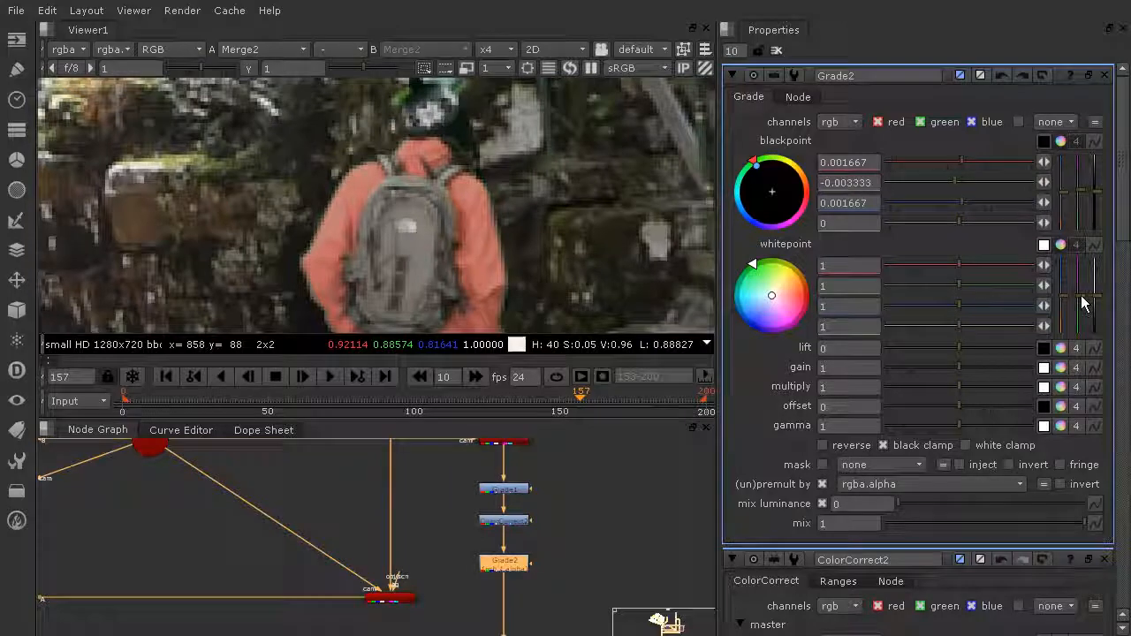
mouse_move(1084, 315)
mouse_down()
mouse_move(1080, 326)
mouse_move(1085, 295)
mouse_up()
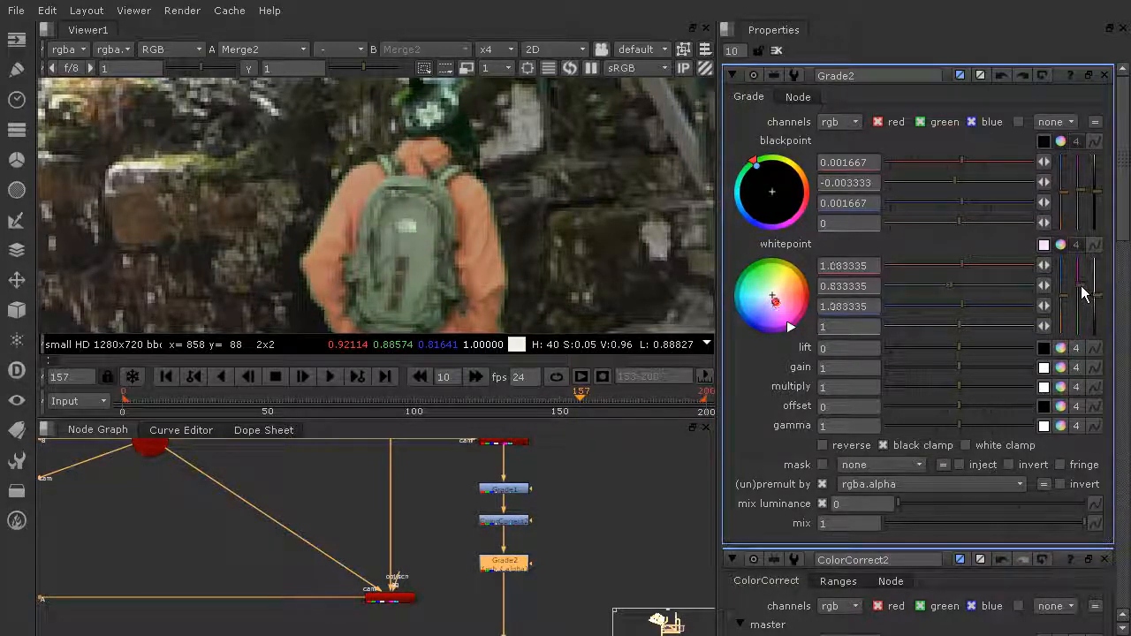
scroll(409, 192, down, 8)
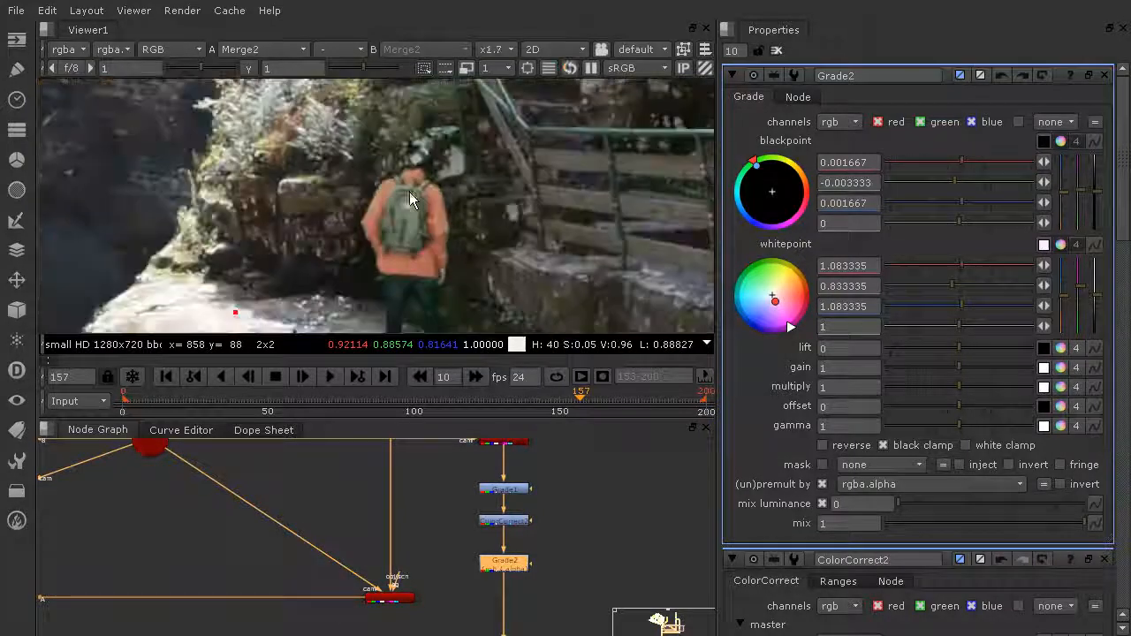
scroll(495, 210, down, 2)
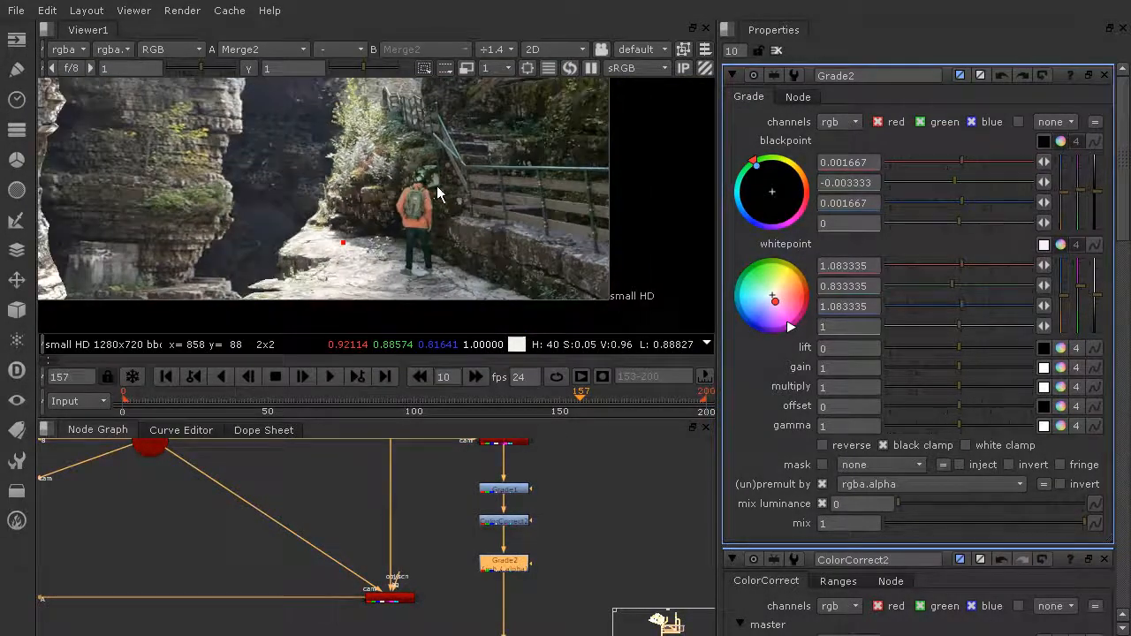
middle_drag(545, 212, 529, 216)
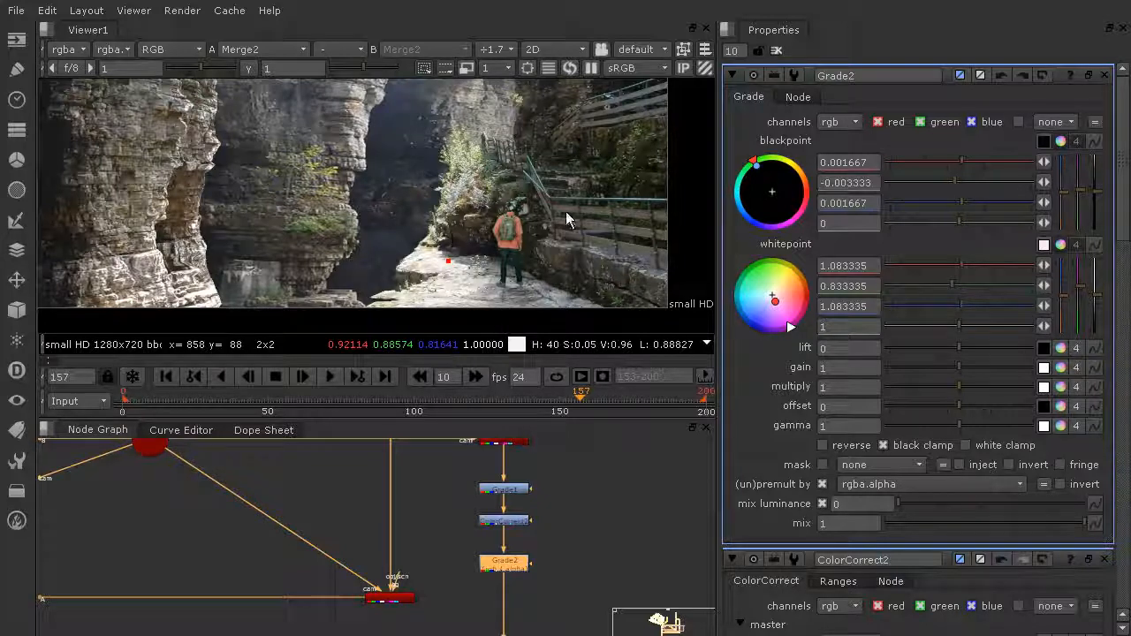
scroll(528, 258, down, 1)
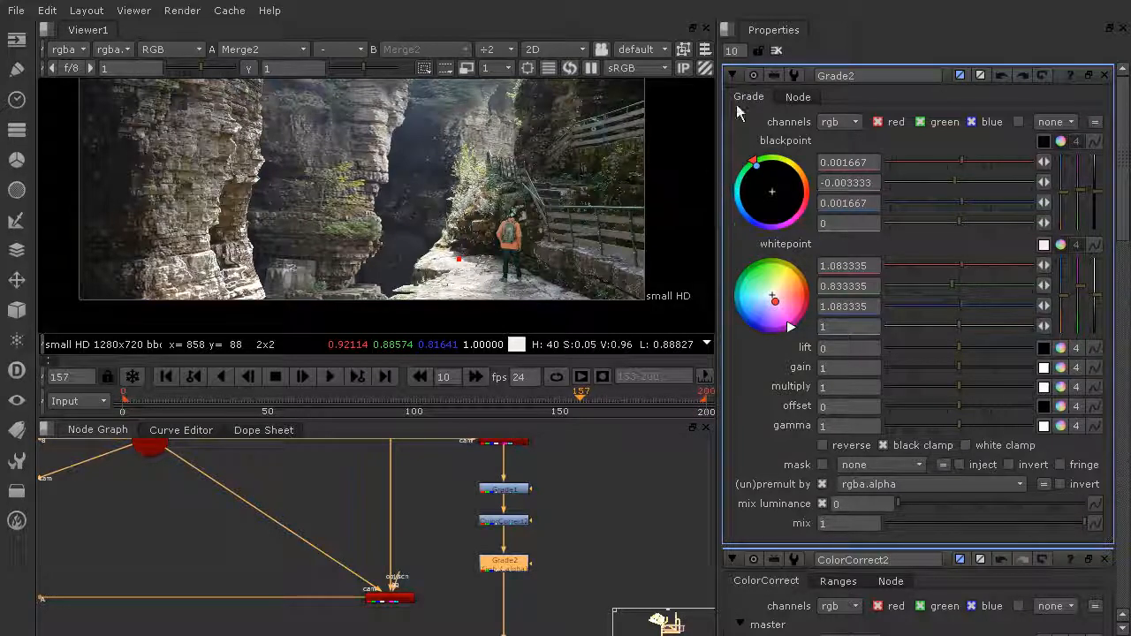
- Clear all property panels, then scrub the shot through frames 81, 0, 199 and back to 0
click(776, 51)
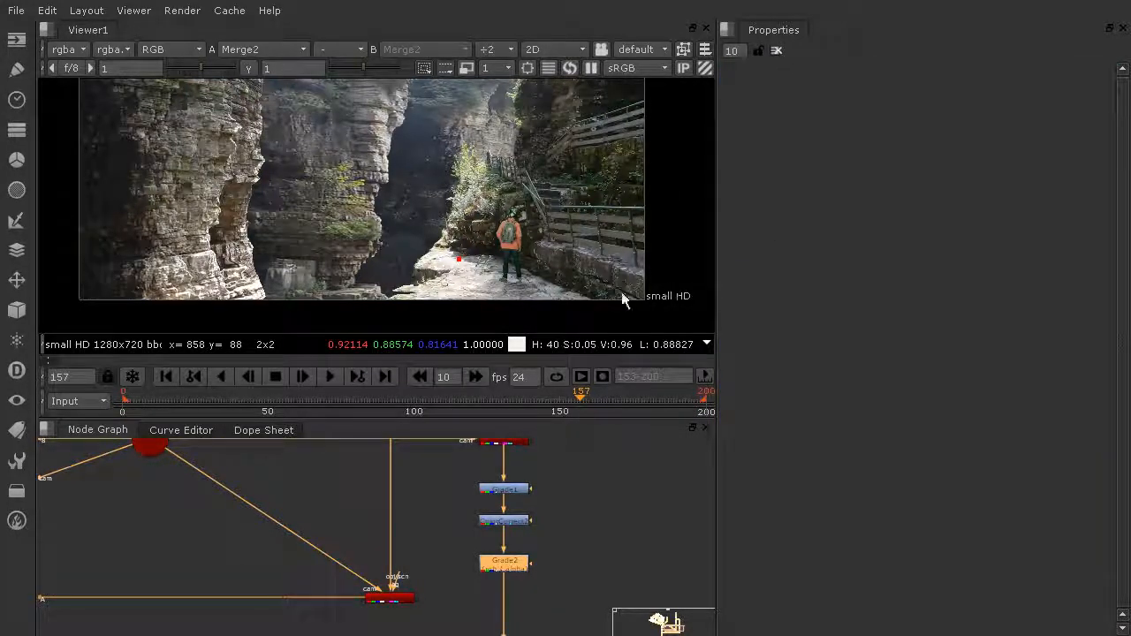
middle_drag(563, 284, 575, 264)
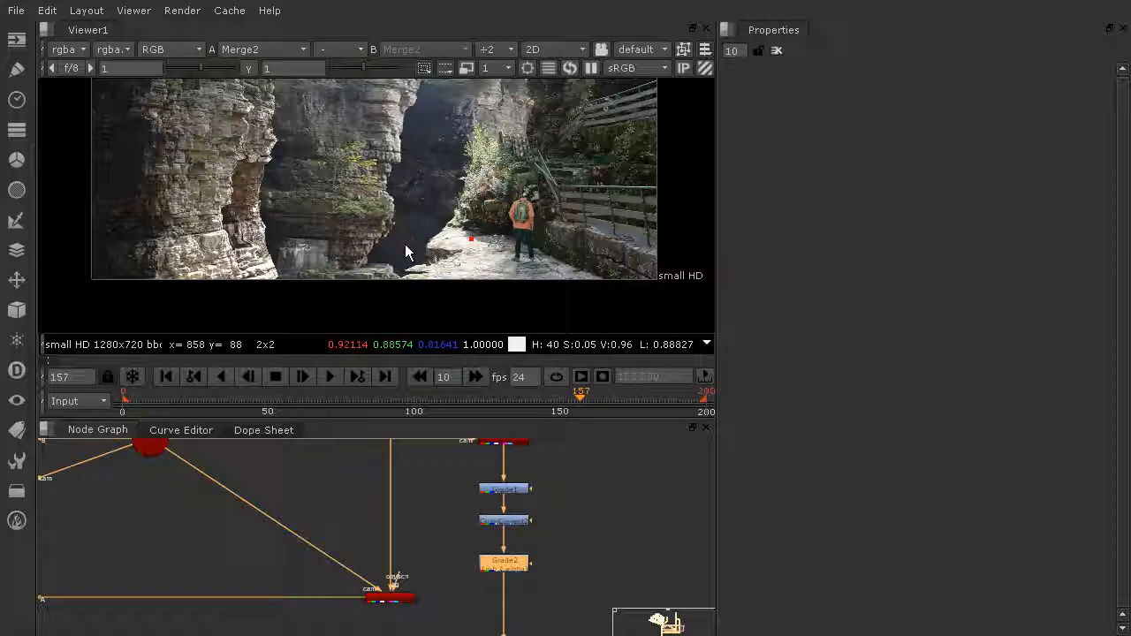
click(358, 398)
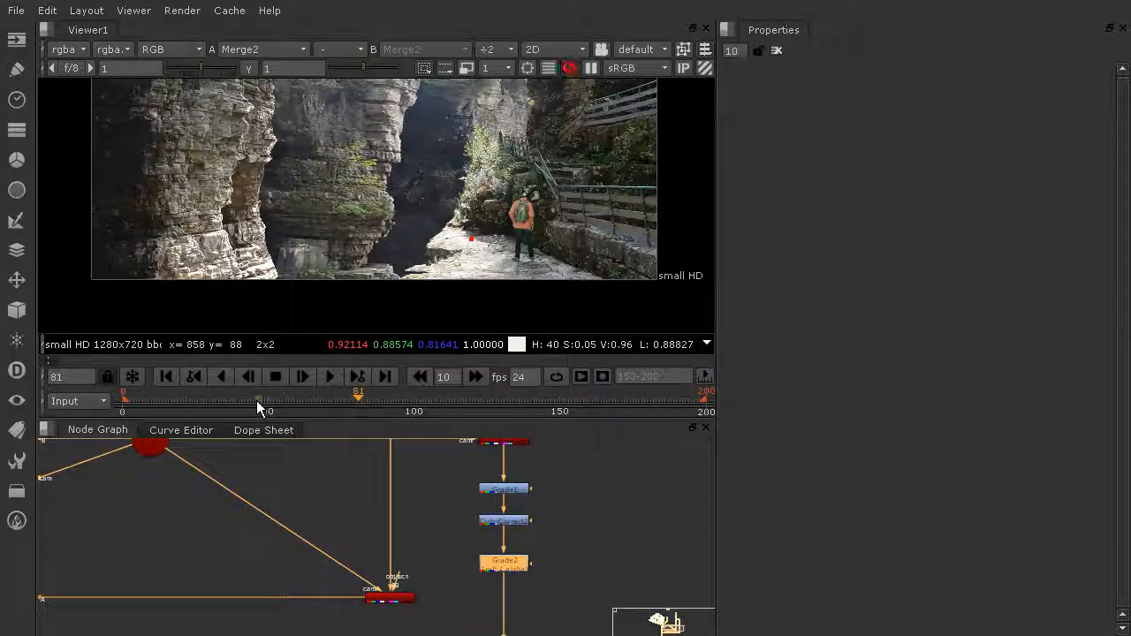
click(122, 410)
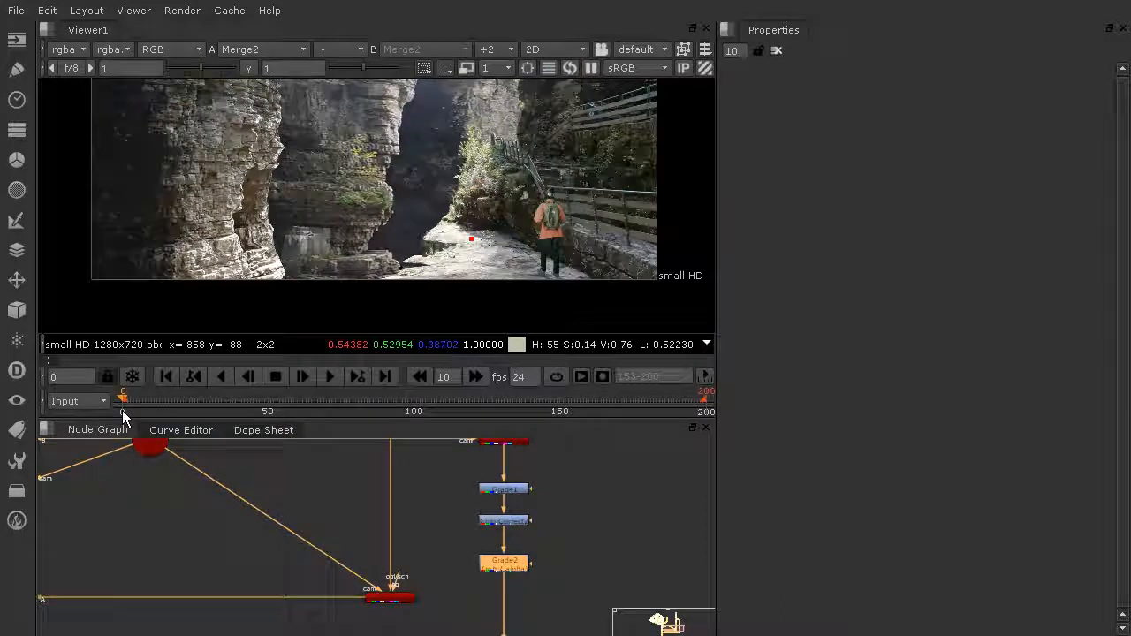
click(705, 411)
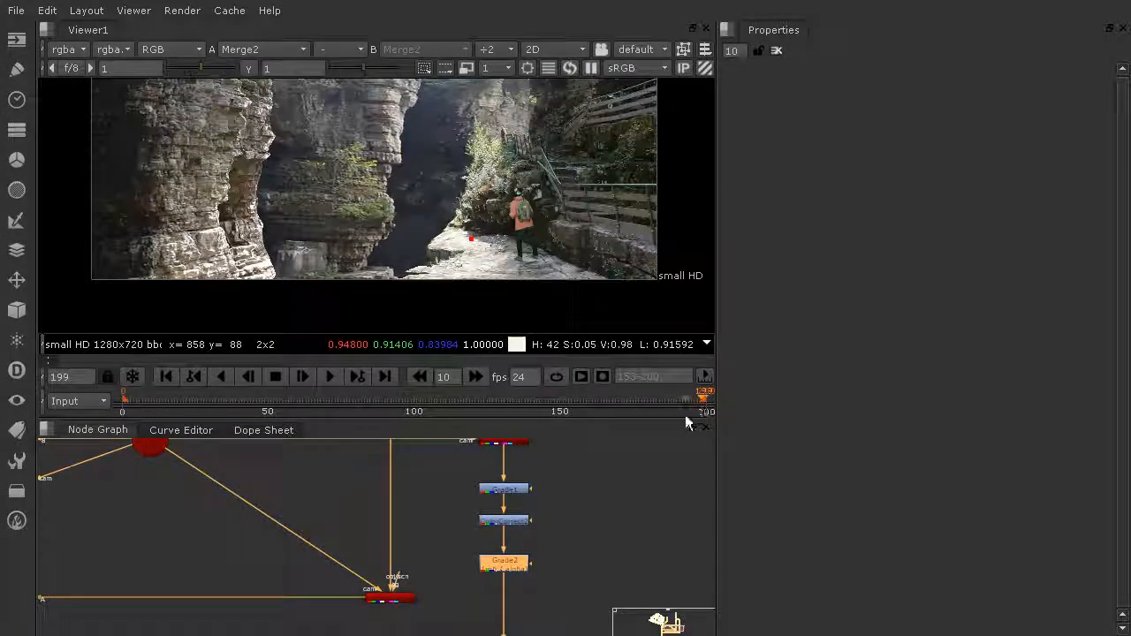
click(123, 405)
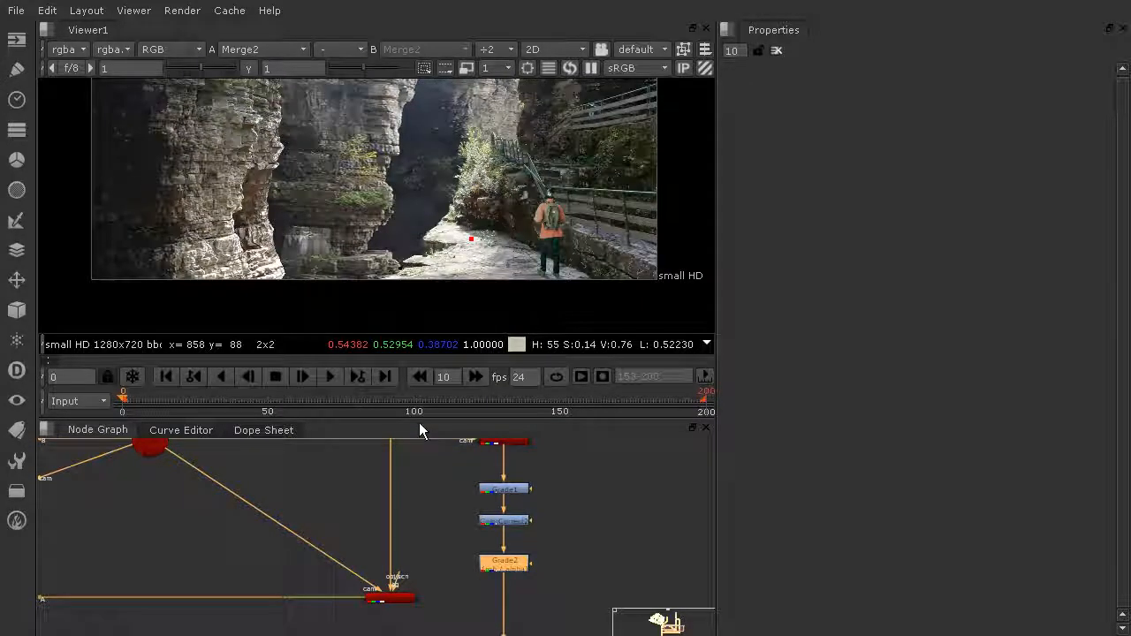